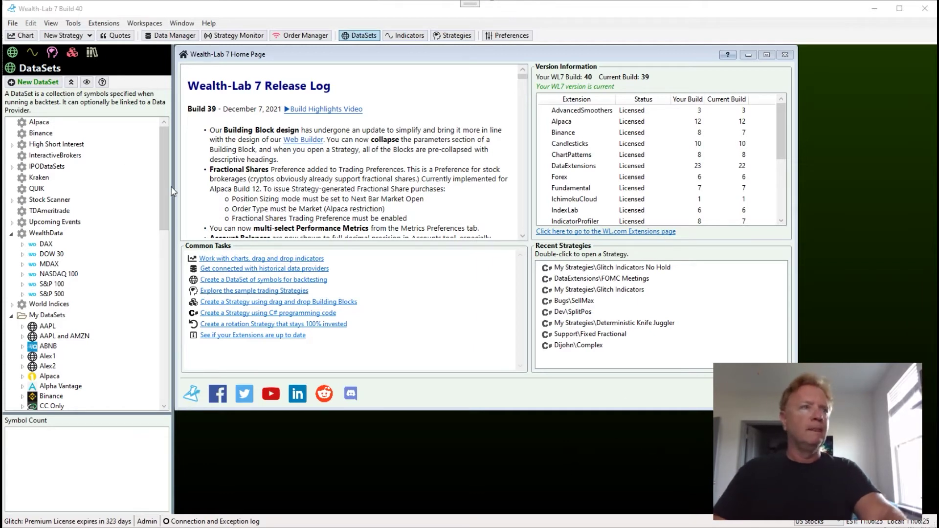
Show the indicator list and look through its groups from AdvancedSmoothers to the Transformer Indicators and My Indicators
{"action": "left_click", "coordinate": [33, 52]}
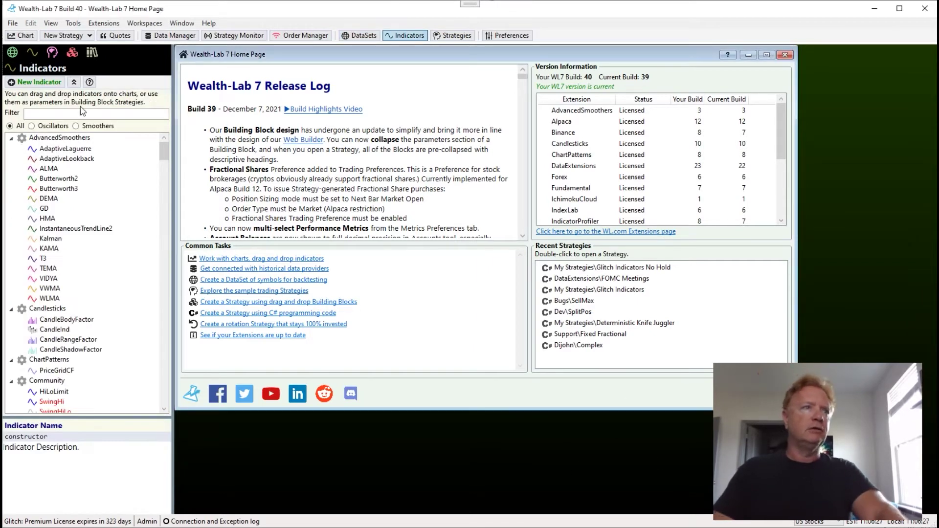
{"action": "mouse_move", "coordinate": [161, 150]}
{"action": "left_mouse_down"}
{"action": "mouse_move", "coordinate": [166, 224]}
{"action": "mouse_move", "coordinate": [163, 141]}
{"action": "left_mouse_up"}
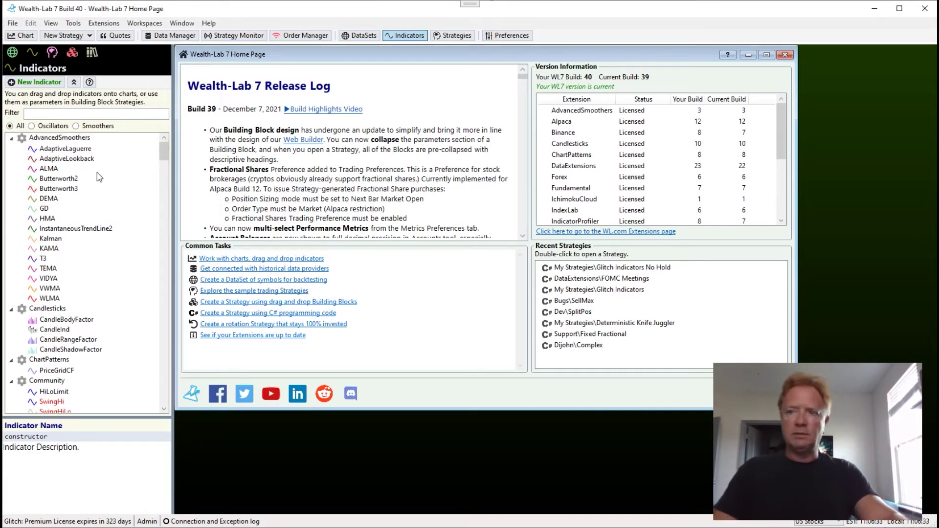
{"action": "left_click", "coordinate": [60, 138]}
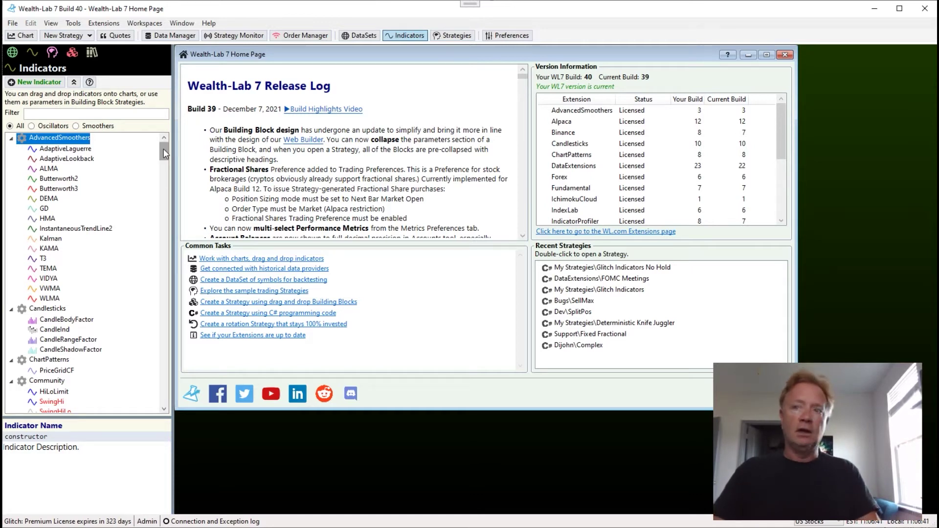
{"action": "left_click_drag", "start_coordinate": [164, 149], "coordinate": [159, 406]}
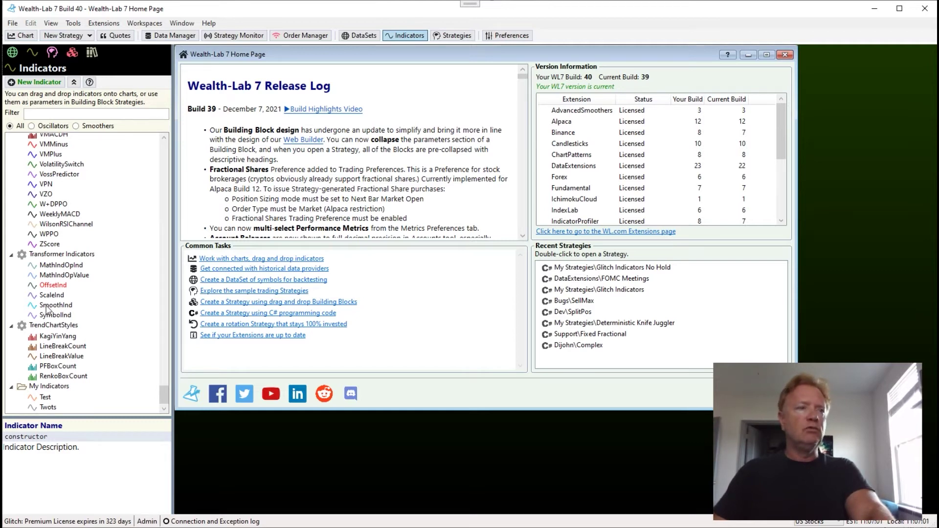
Open a chart, filter the indicator list to oscillators, and add CMO with a period of 10 to the SPY daily chart
{"action": "left_click", "coordinate": [24, 36]}
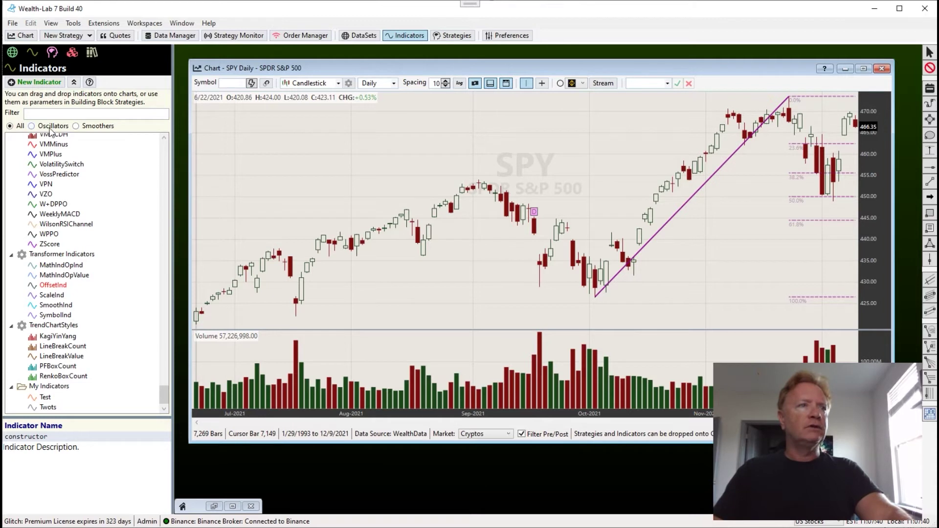
{"action": "left_click", "coordinate": [32, 126]}
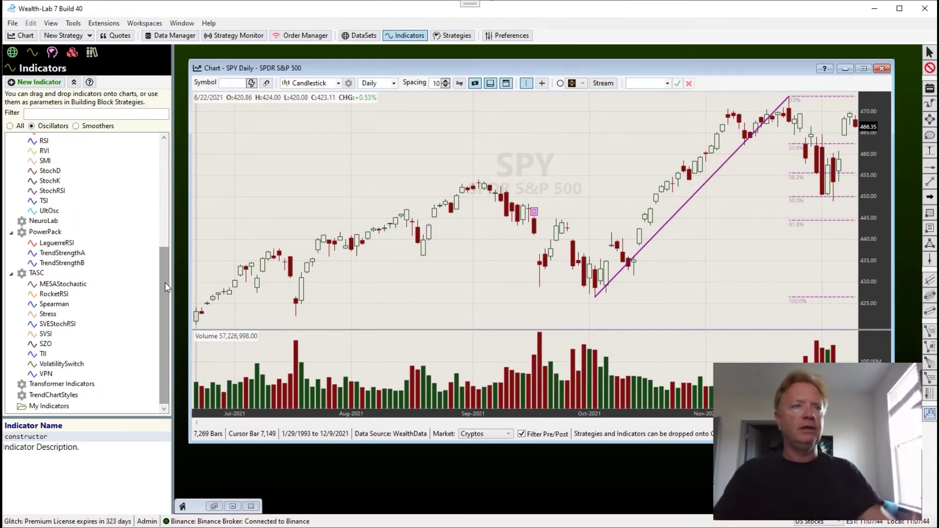
{"action": "left_click_drag", "start_coordinate": [166, 283], "coordinate": [438, 221]}
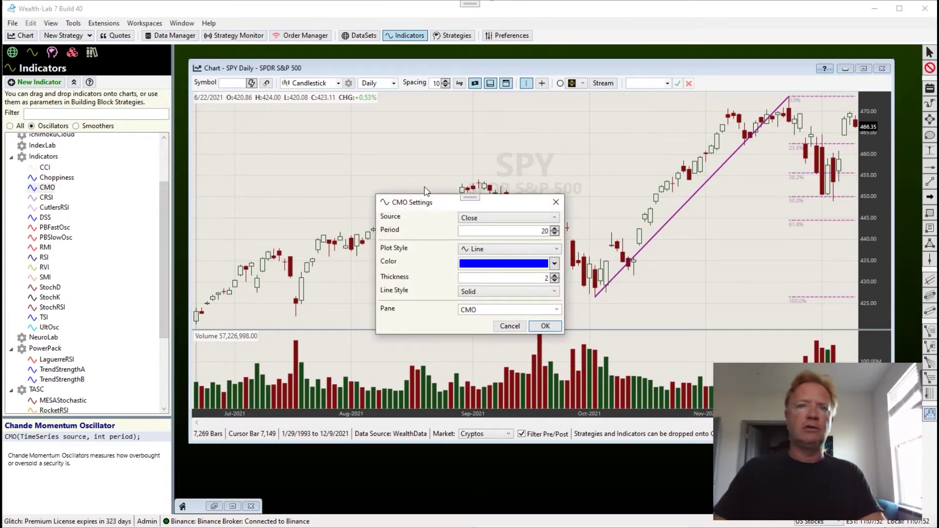
{"action": "double_click", "coordinate": [506, 229]}
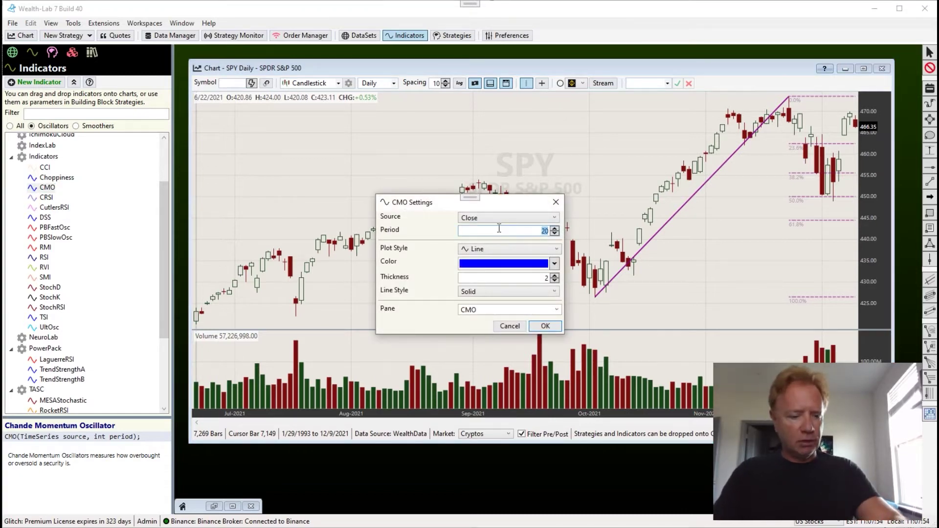
{"action": "type", "text": "14"}
{"action": "left_click", "coordinate": [545, 325]}
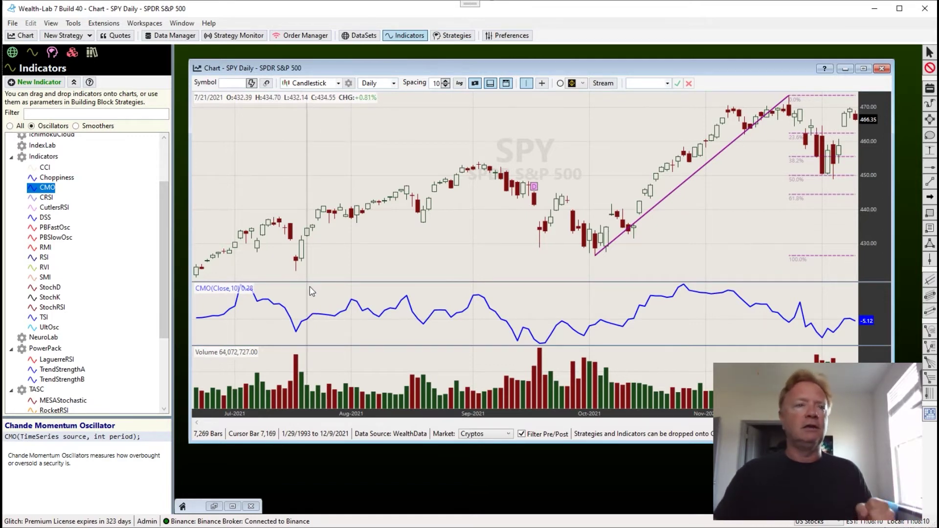
Filter the indicators to smoothers and apply DEMA with a period of 4 to the CMO line in its pane
{"action": "left_click", "coordinate": [87, 127]}
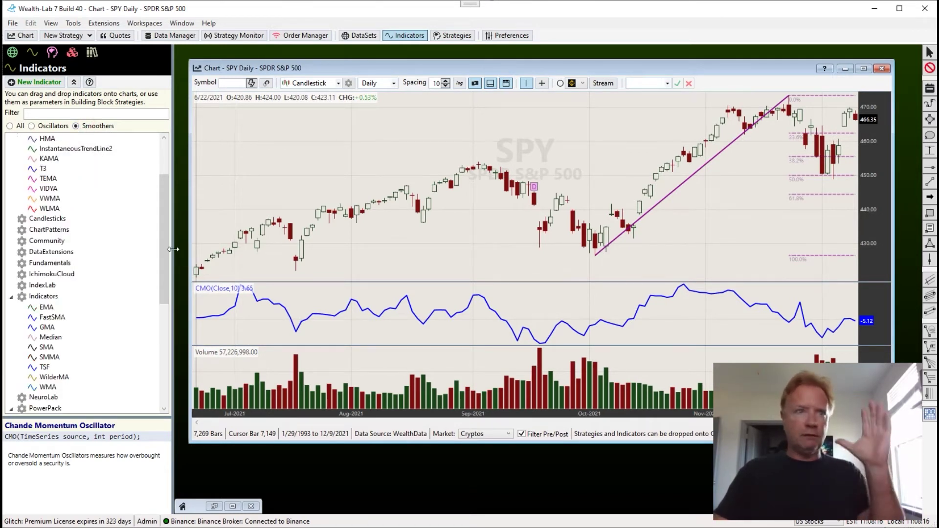
{"action": "left_click_drag", "start_coordinate": [160, 225], "coordinate": [160, 179]}
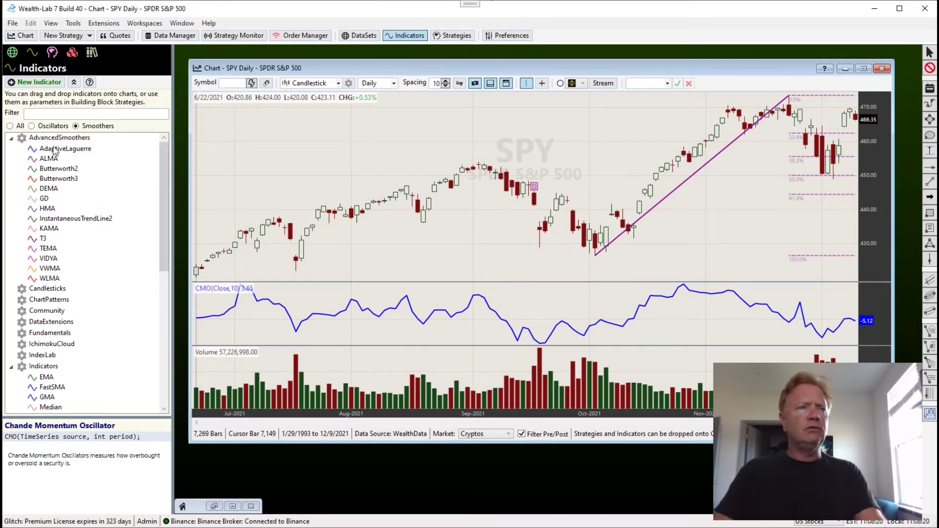
{"action": "left_click", "coordinate": [48, 190]}
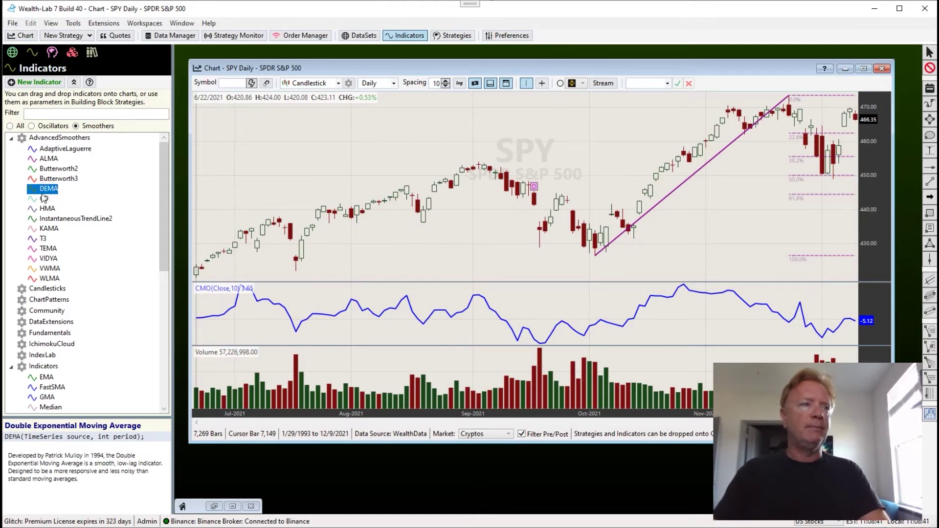
{"action": "left_click_drag", "start_coordinate": [43, 196], "coordinate": [222, 315]}
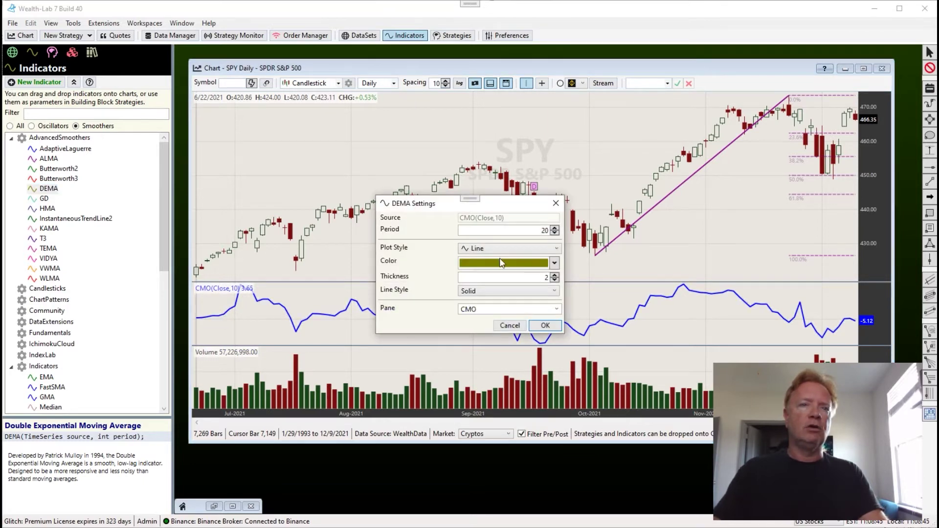
{"action": "double_click", "coordinate": [538, 230]}
{"action": "type", "text": "4"}
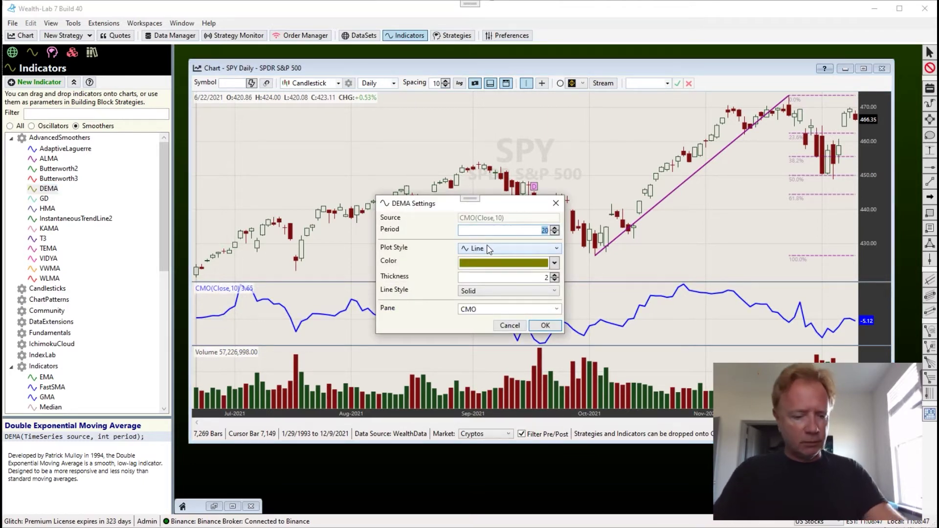
{"action": "left_click", "coordinate": [545, 326]}
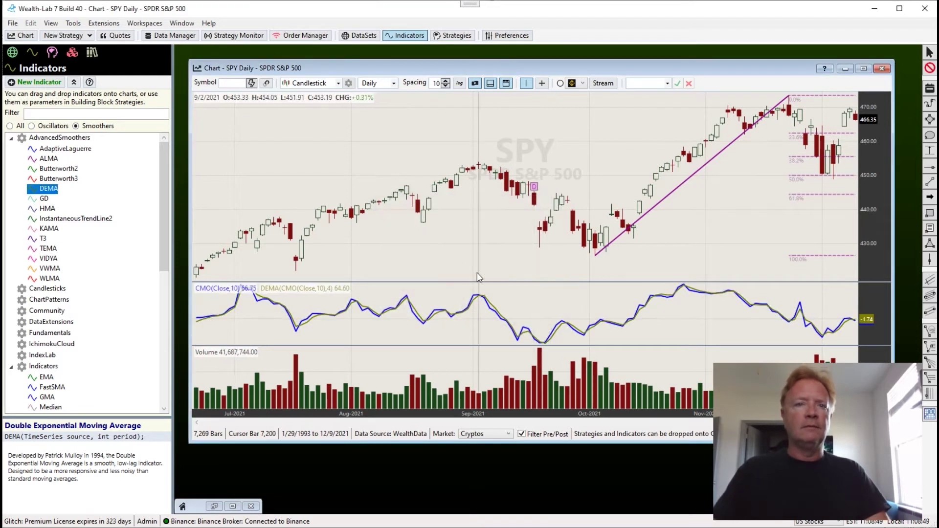
Edit the DEMA indicator on the chart and change its line color to dark blue
{"action": "right_click", "coordinate": [326, 289]}
{"action": "left_click", "coordinate": [350, 295]}
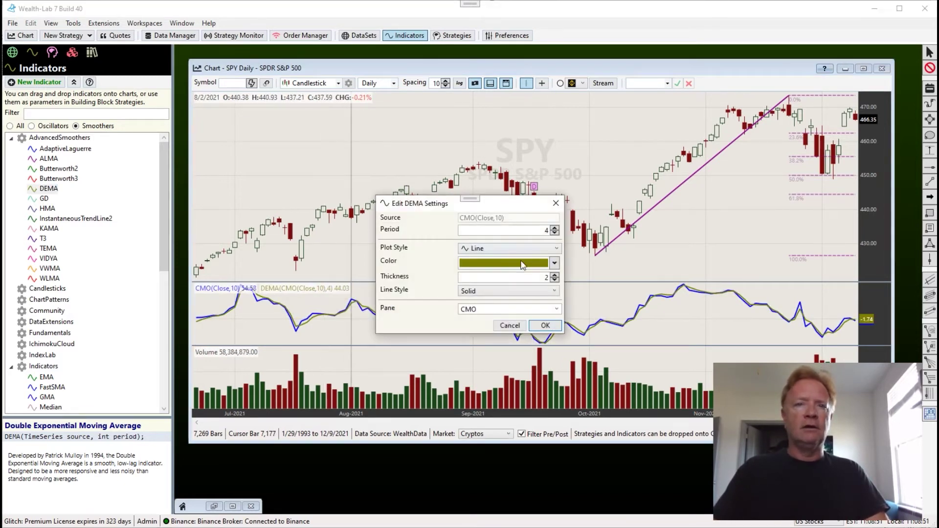
{"action": "left_click", "coordinate": [554, 264]}
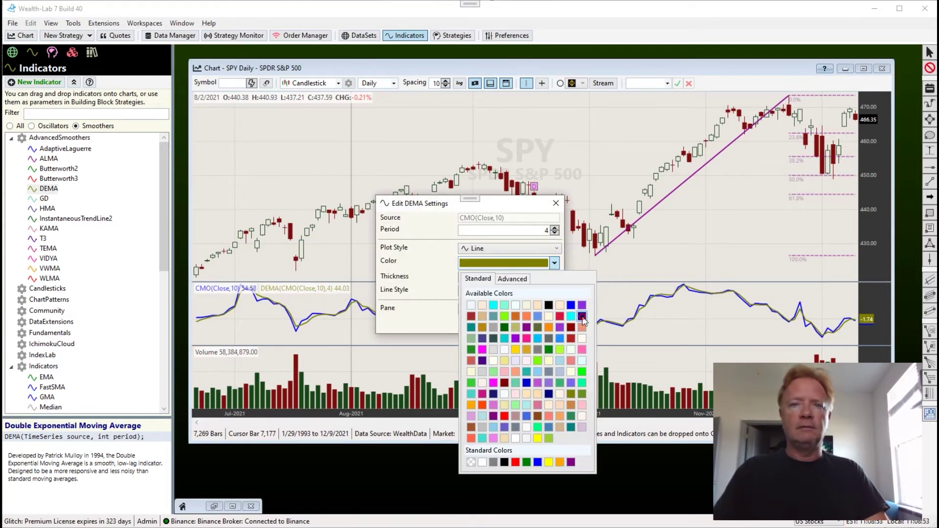
{"action": "left_click", "coordinate": [582, 316]}
{"action": "left_click", "coordinate": [544, 326]}
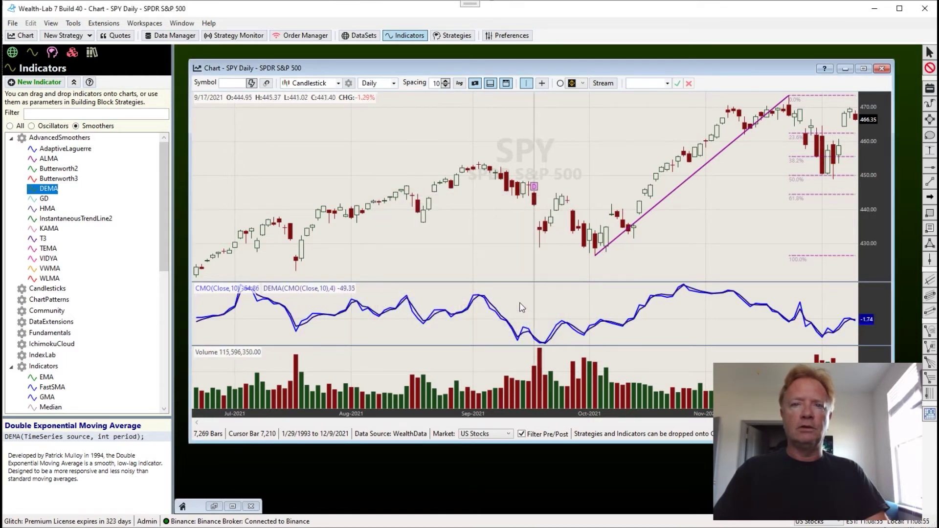
Edit the CMO indicator and fade its blue line by lowering the color's alpha value to 48
{"action": "left_click_drag", "start_coordinate": [355, 327], "coordinate": [582, 321]}
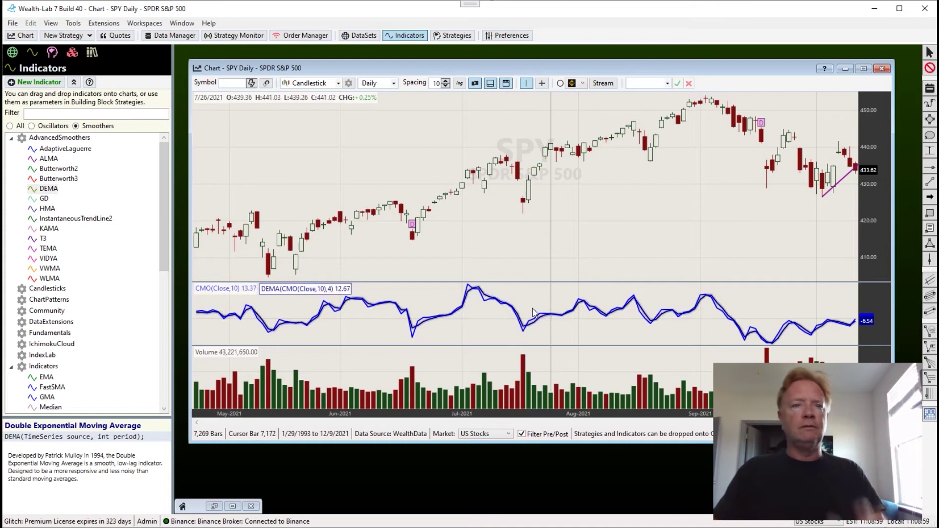
{"action": "left_click_drag", "start_coordinate": [520, 327], "coordinate": [243, 321]}
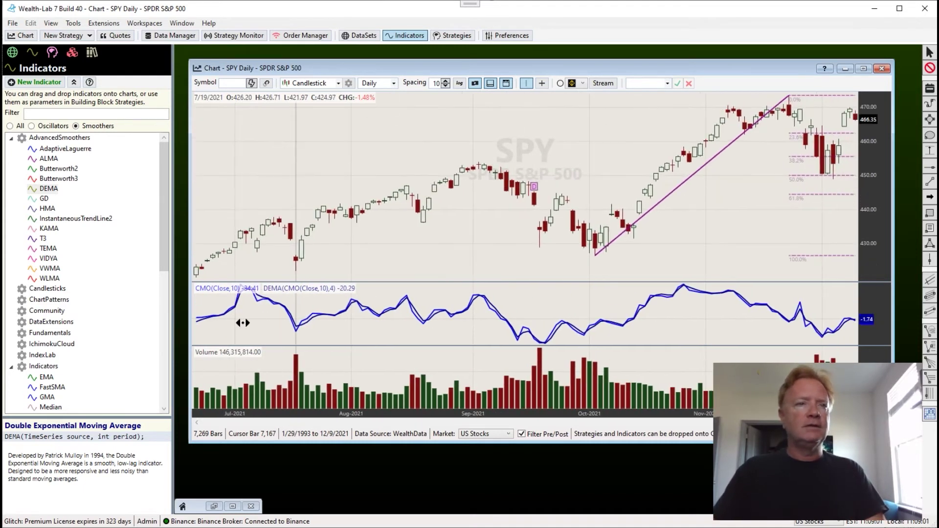
{"action": "right_click", "coordinate": [239, 289]}
{"action": "left_click", "coordinate": [265, 298]}
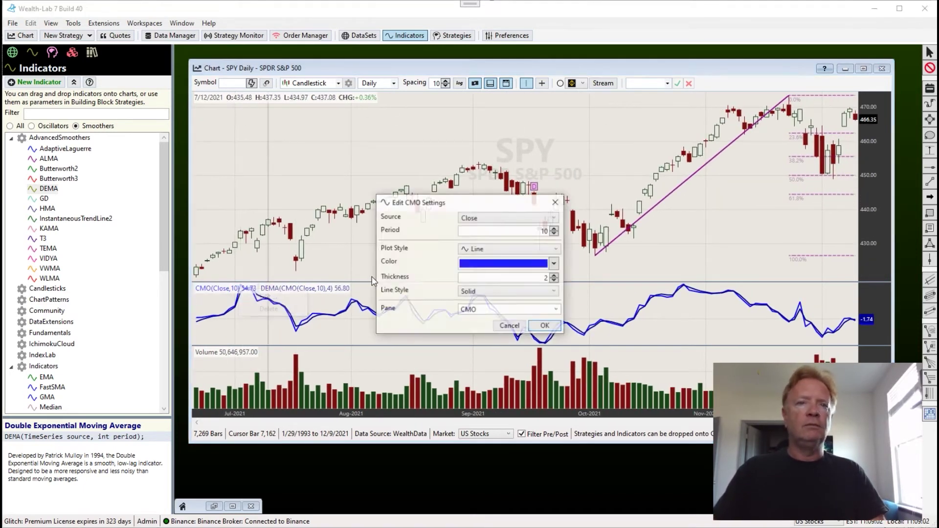
{"action": "left_click", "coordinate": [555, 266]}
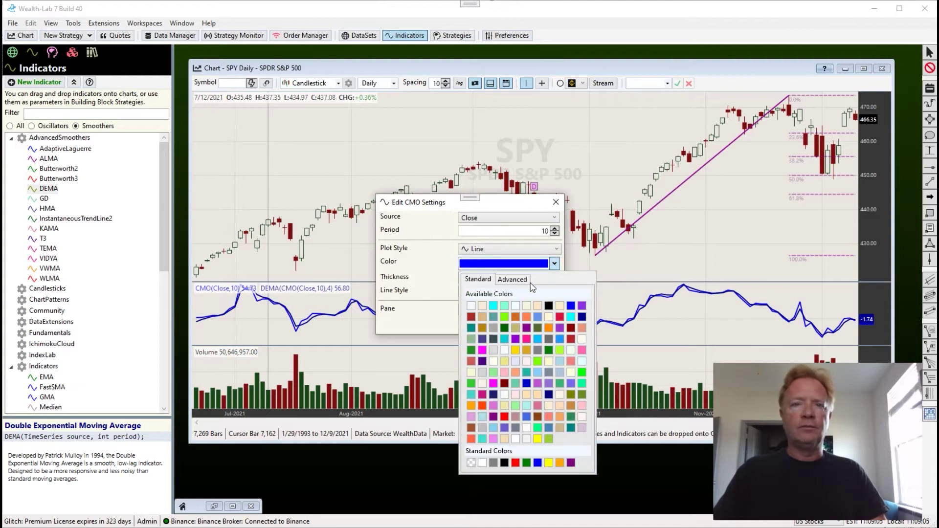
{"action": "left_click", "coordinate": [511, 279]}
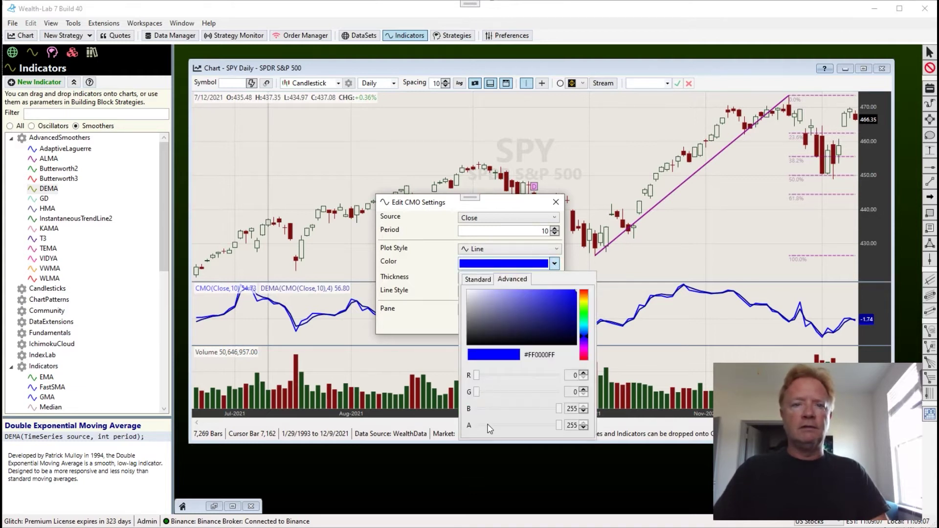
{"action": "left_click_drag", "start_coordinate": [560, 429], "coordinate": [493, 431]}
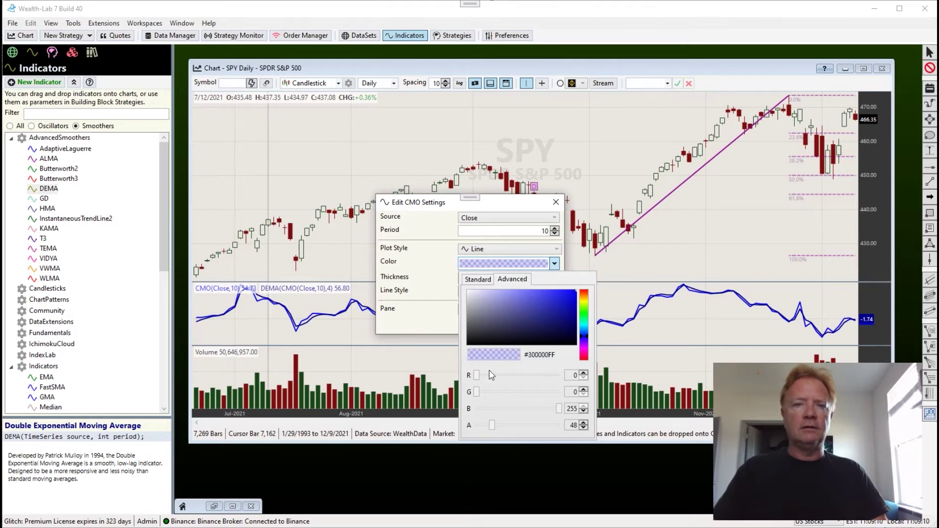
{"action": "left_click", "coordinate": [434, 309]}
{"action": "left_click", "coordinate": [543, 327]}
Compare the faded CMO line with its DEMA smoothing across earlier bars of the SPY chart
{"action": "left_click", "coordinate": [399, 334]}
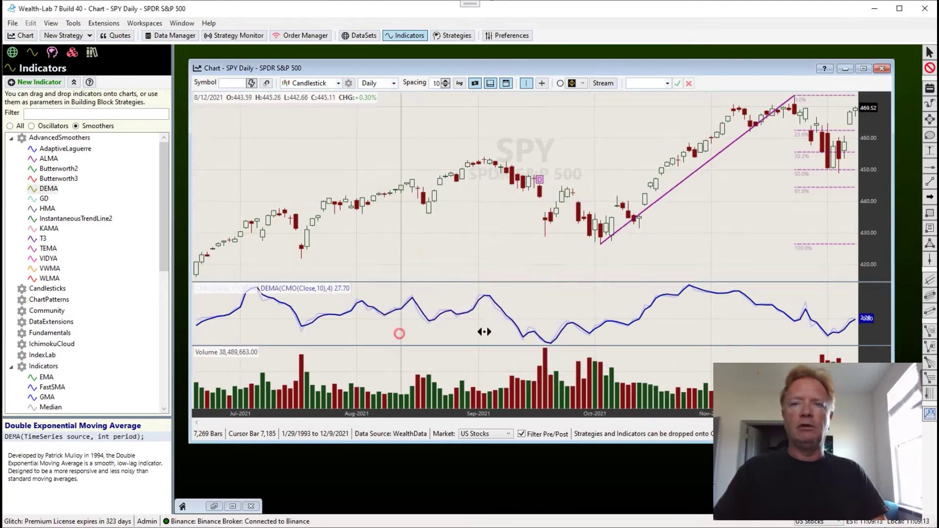
{"action": "left_click_drag", "start_coordinate": [484, 331], "coordinate": [662, 314]}
{"action": "left_click_drag", "start_coordinate": [337, 318], "coordinate": [421, 318]}
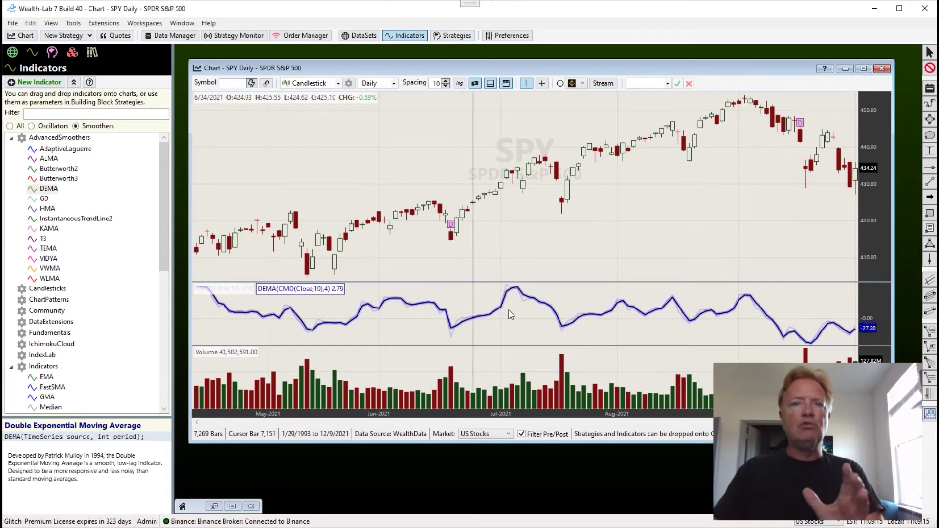
{"action": "left_click_drag", "start_coordinate": [489, 316], "coordinate": [598, 312]}
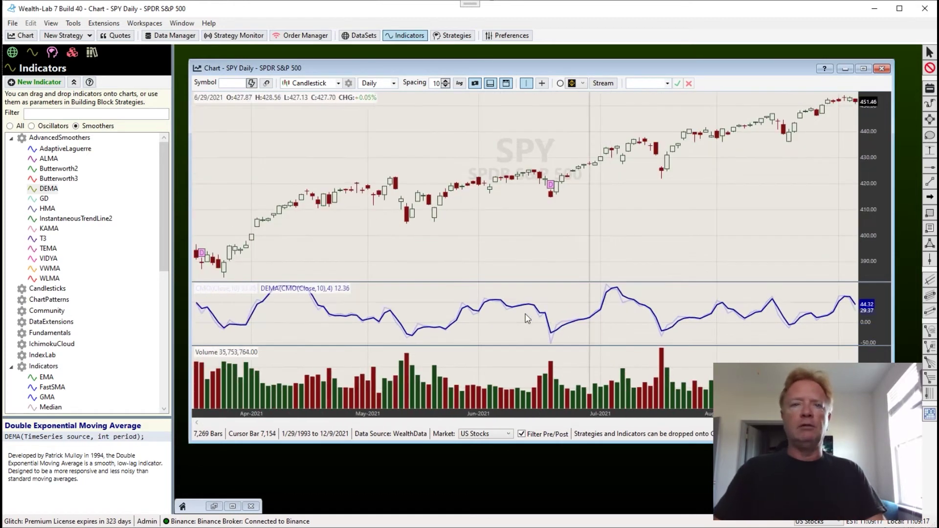
{"action": "left_click", "coordinate": [539, 313]}
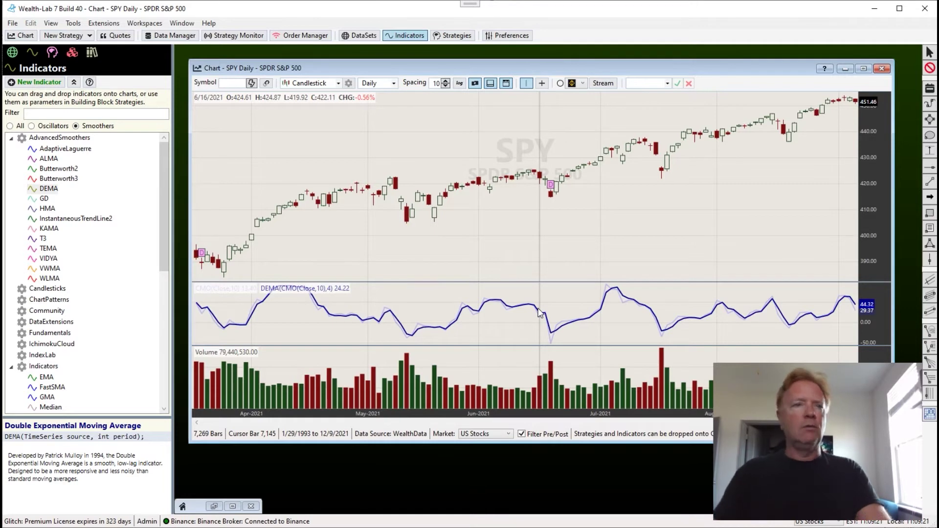
Create a new Building Block strategy and add an Indicator Turns condition to its Buy at Market entry
{"action": "left_click", "coordinate": [72, 52]}
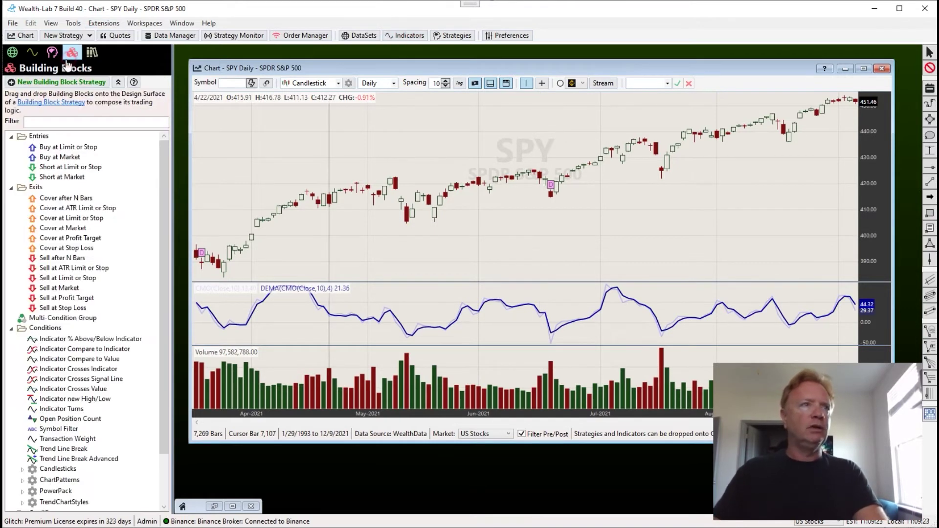
{"action": "left_click", "coordinate": [77, 83]}
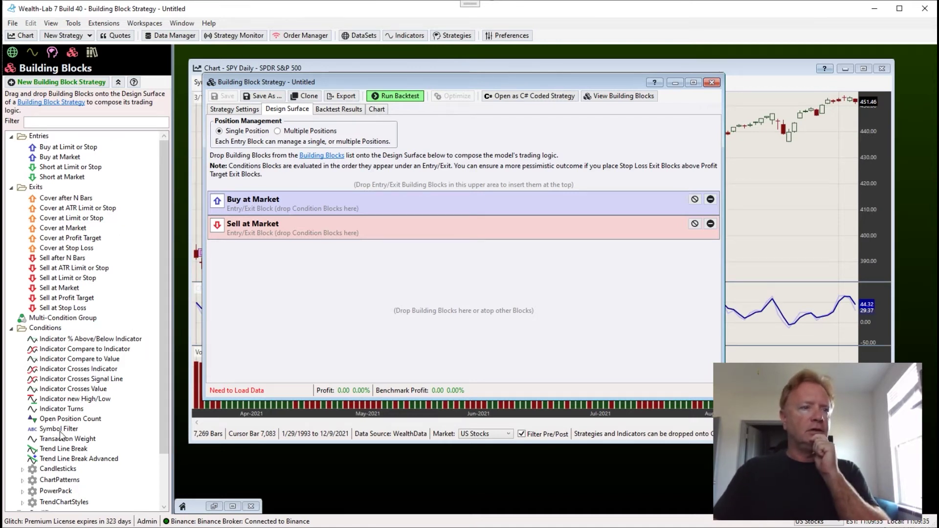
{"action": "left_click", "coordinate": [55, 409]}
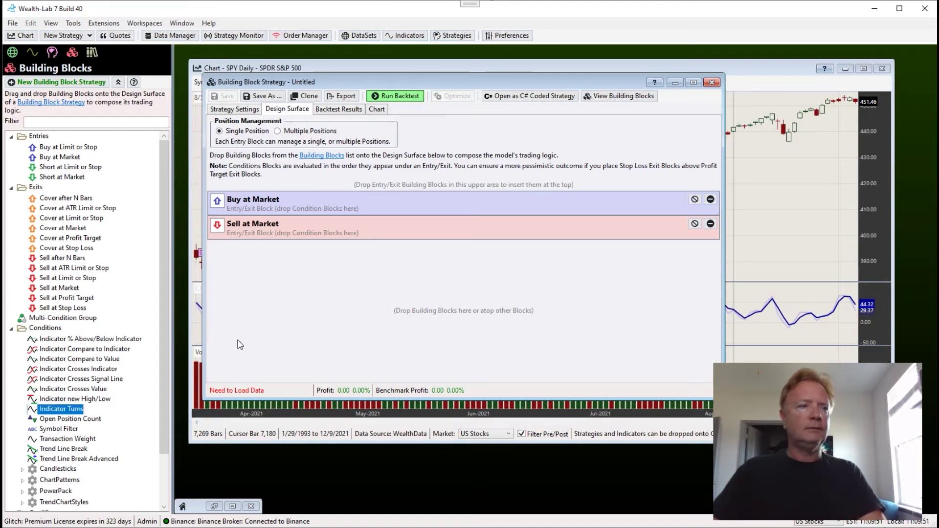
{"action": "left_click_drag", "start_coordinate": [64, 414], "coordinate": [331, 206]}
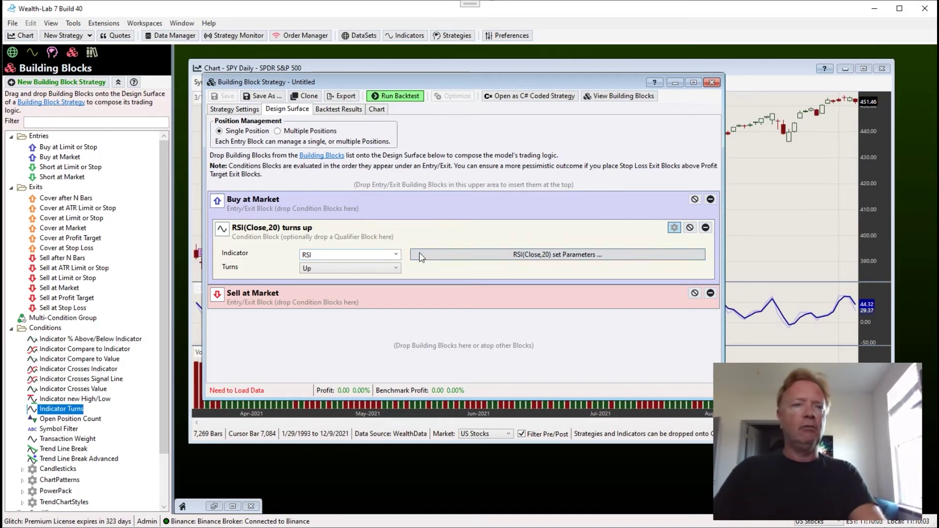
Set the indicator of the Buy at Market entry's turns-up condition to SmoothInd
{"action": "left_click", "coordinate": [370, 255]}
{"action": "type", "text": "SmoothInd"}
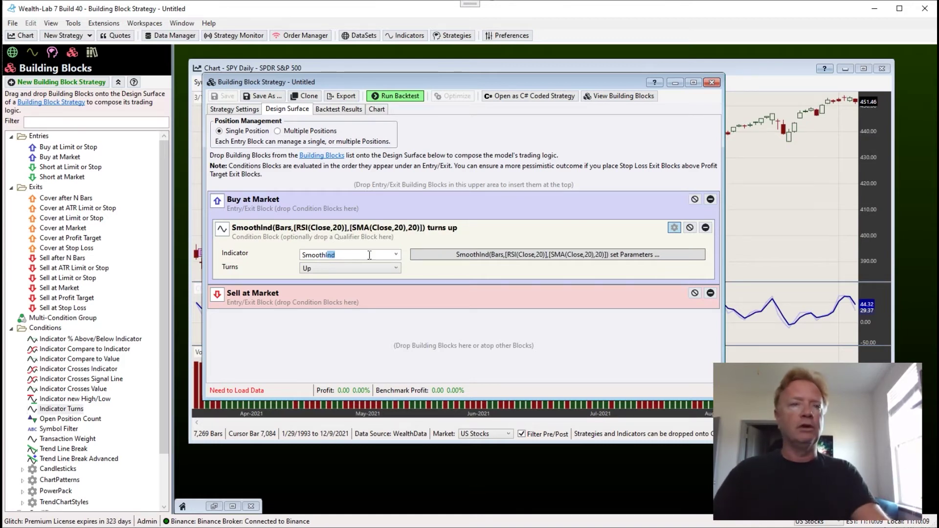
{"action": "key", "text": "Tab"}
In the SmoothInd settings of the turns-up condition, choose CMO as the indicator and set its period to 10
{"action": "left_click", "coordinate": [474, 255]}
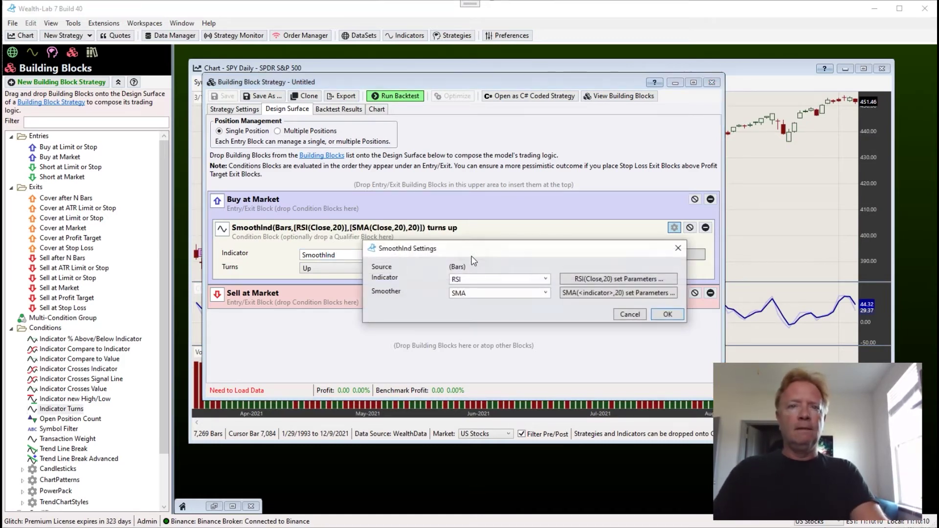
{"action": "left_click", "coordinate": [483, 279]}
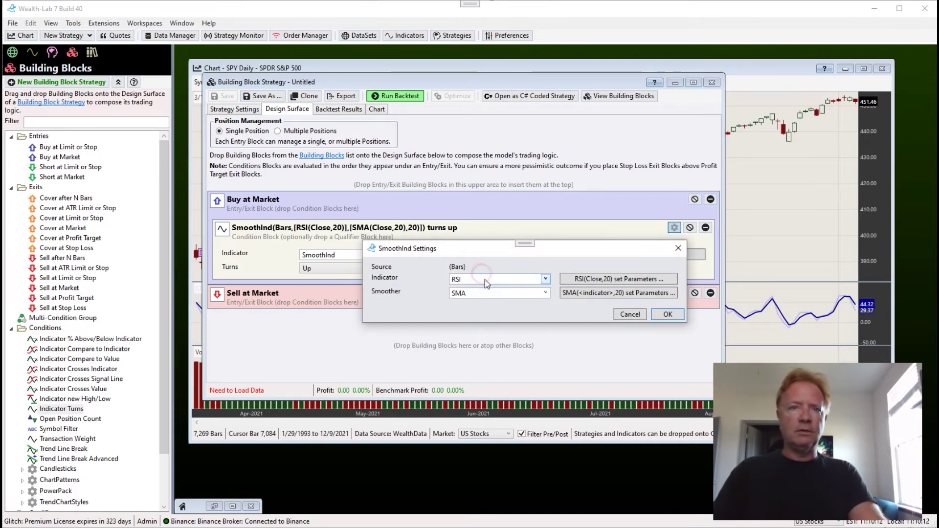
{"action": "double_click", "coordinate": [487, 280]}
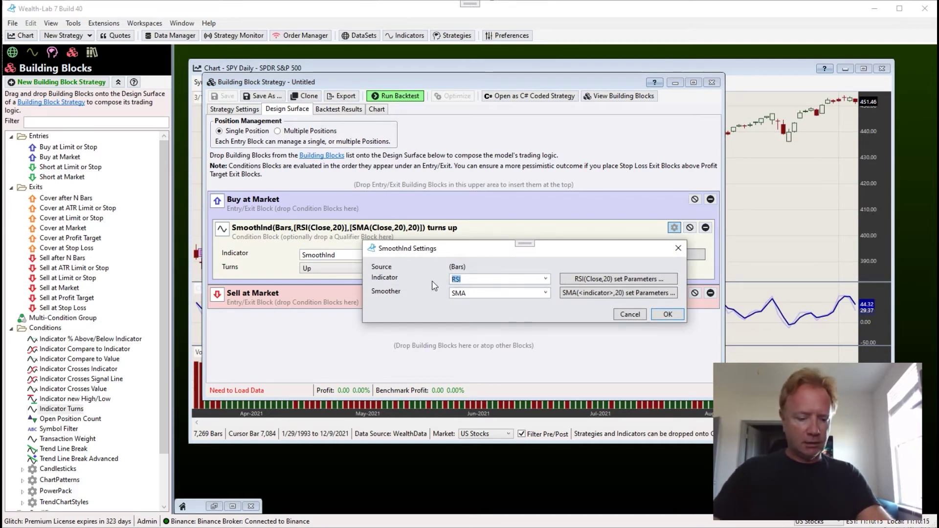
{"action": "type", "text": "CMO"}
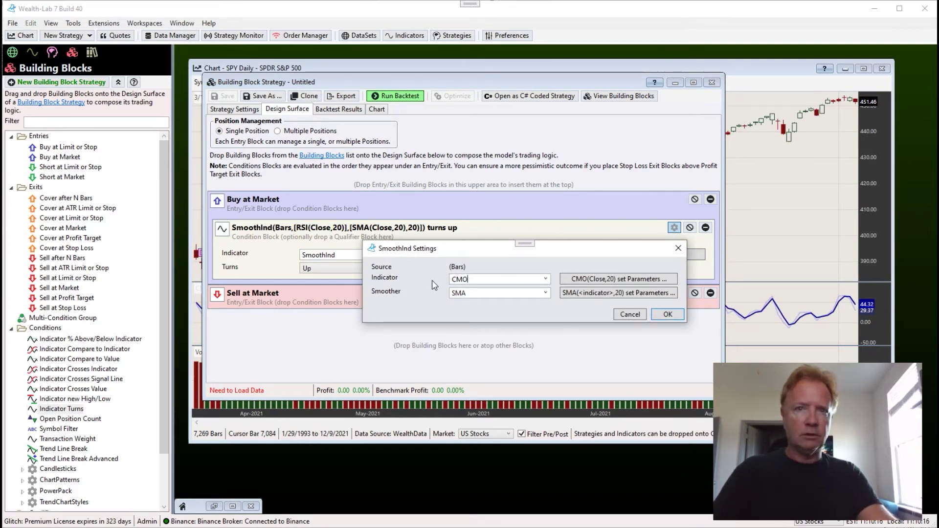
{"action": "left_click", "coordinate": [628, 278]}
{"action": "left_click", "coordinate": [586, 288]}
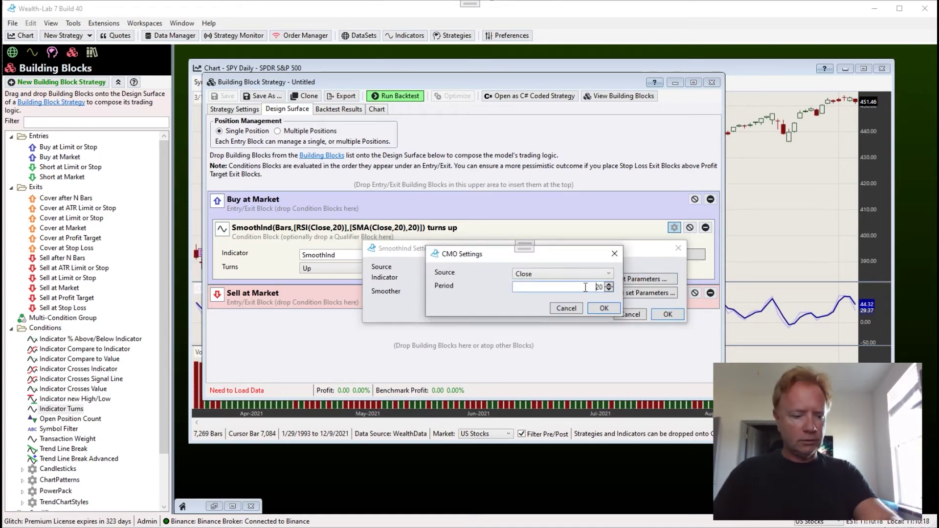
{"action": "double_click", "coordinate": [587, 287]}
{"action": "type", "text": "10"}
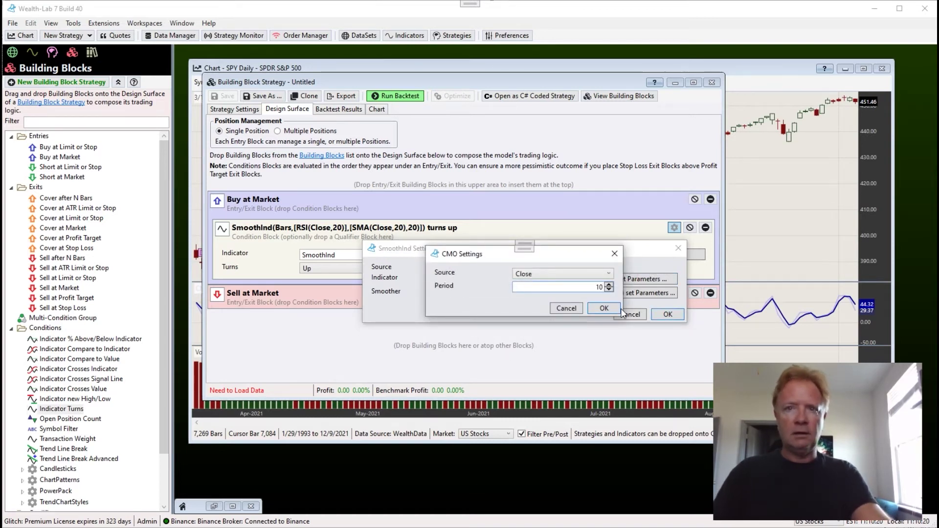
{"action": "left_click", "coordinate": [614, 309]}
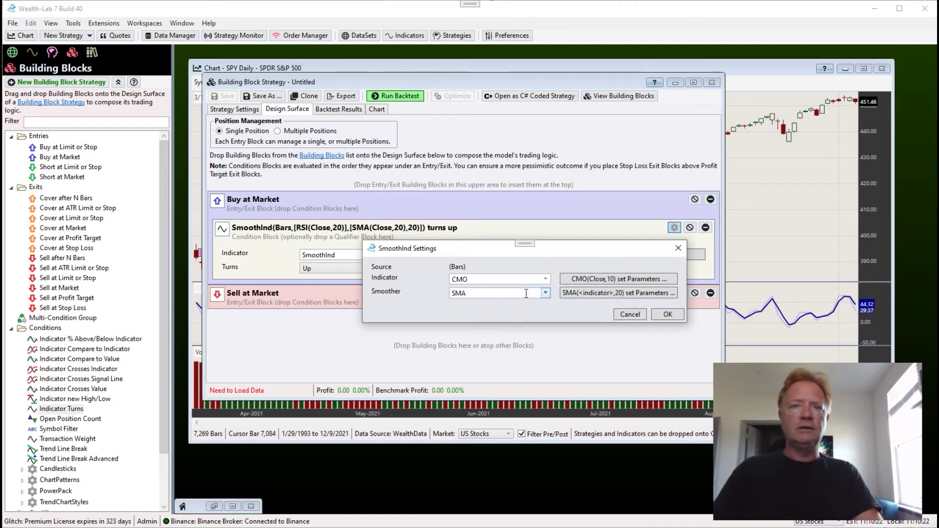
Choose DEMA as SmoothInd's smoother, set its period to 4, and apply the SmoothInd settings
{"action": "left_click", "coordinate": [521, 293]}
{"action": "key", "text": "d"}
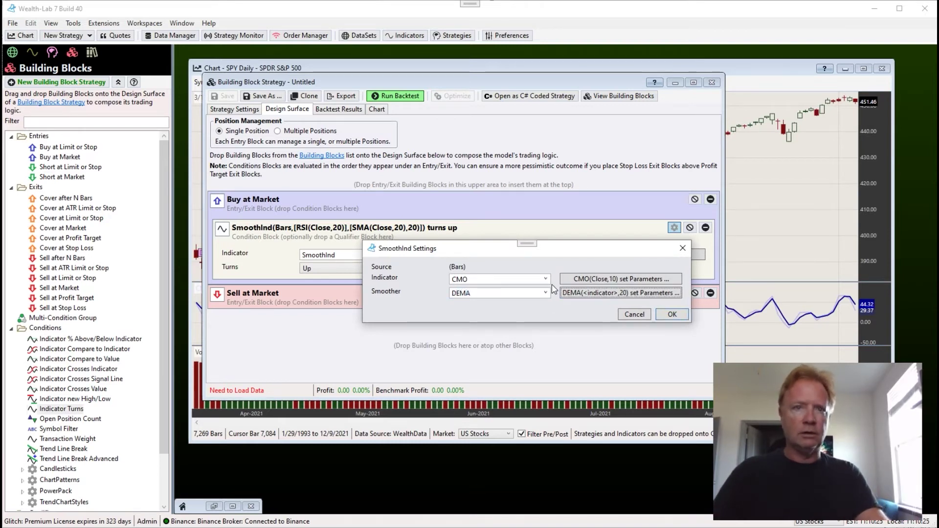
{"action": "left_click", "coordinate": [590, 294]}
{"action": "double_click", "coordinate": [575, 285]}
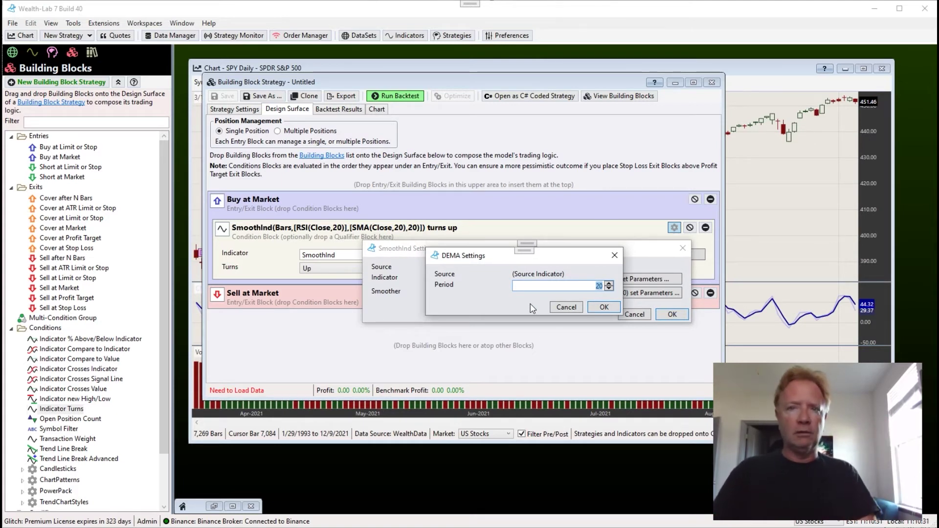
{"action": "type", "text": "4"}
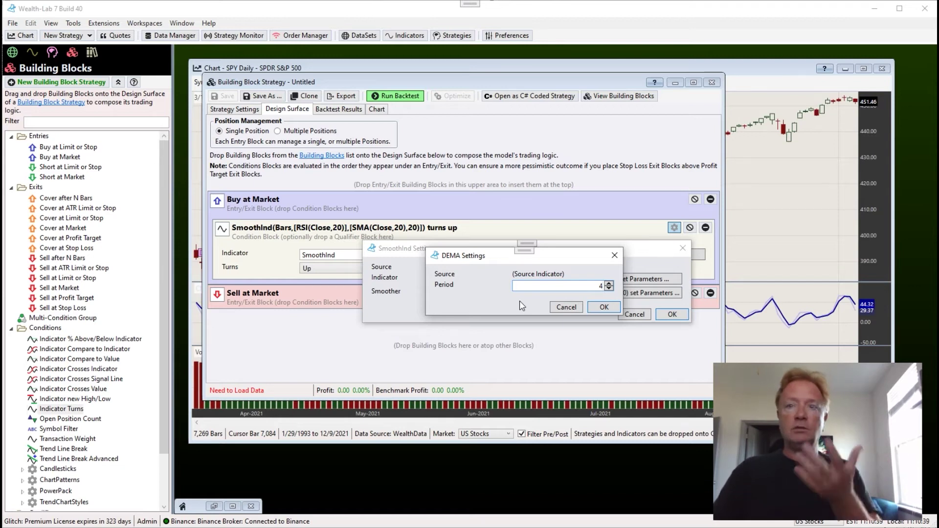
{"action": "left_click", "coordinate": [606, 306]}
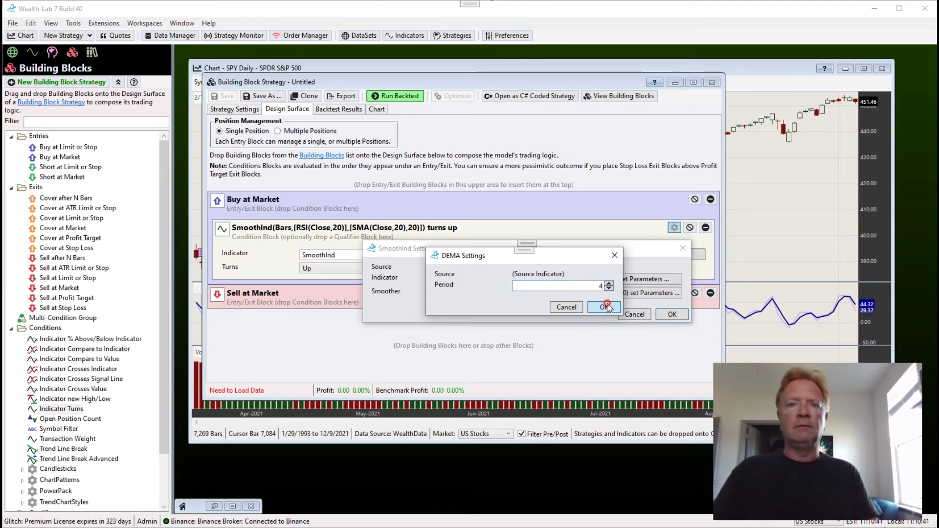
{"action": "left_click", "coordinate": [667, 314]}
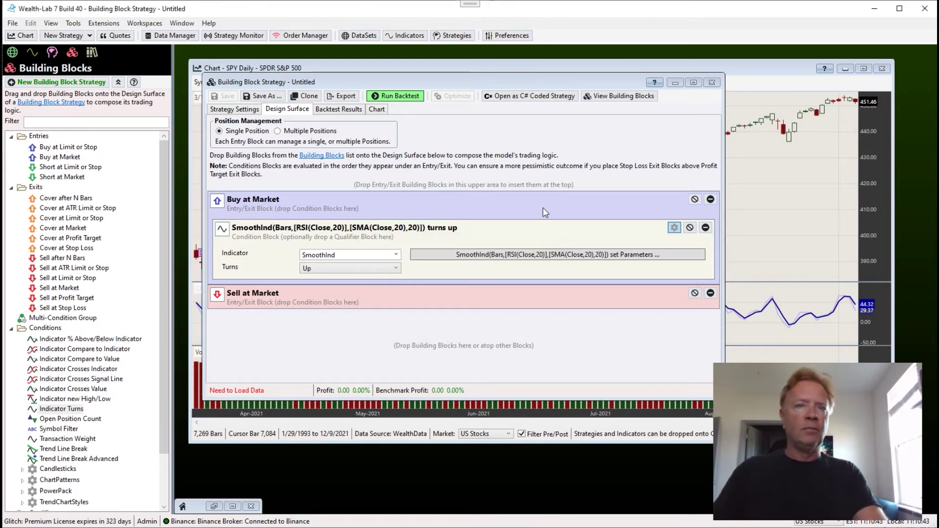
Replace the strategy's Sell at Market exit with a Sell after N Bars exit
{"action": "left_click", "coordinate": [710, 293]}
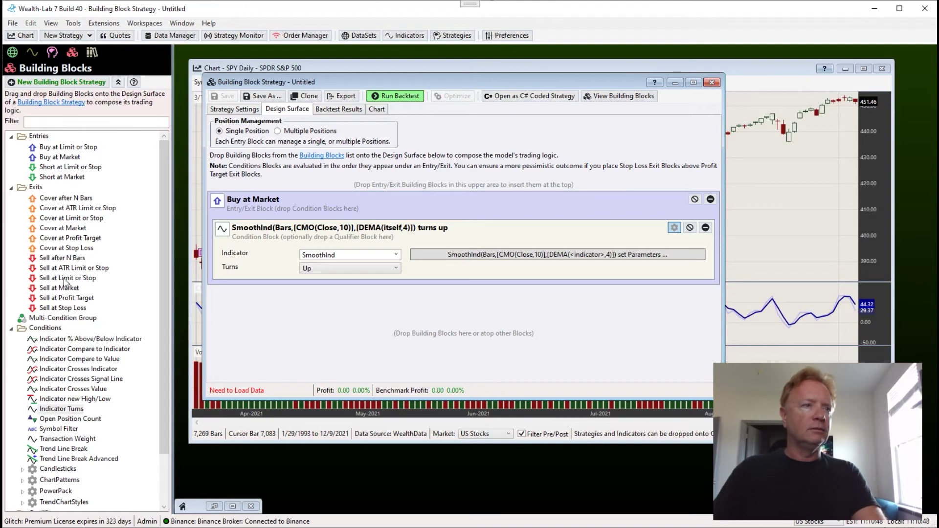
{"action": "left_click_drag", "start_coordinate": [64, 261], "coordinate": [226, 326]}
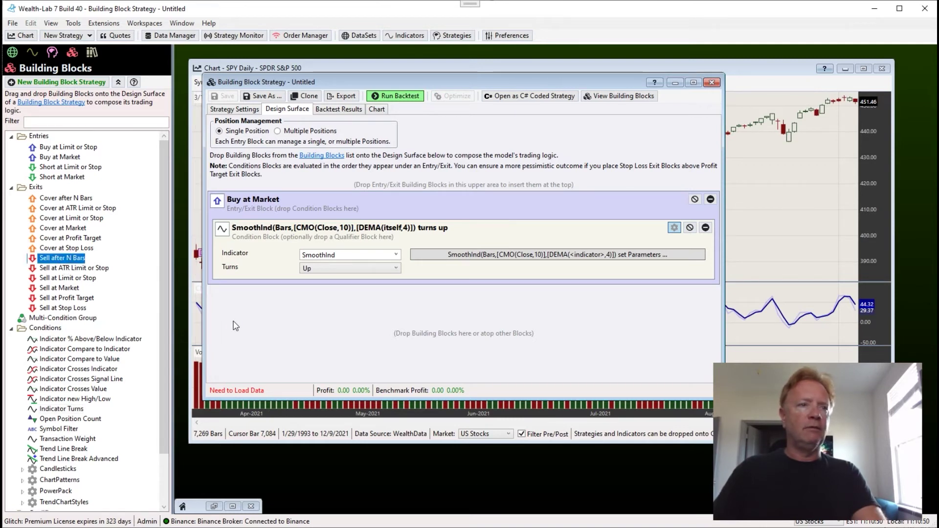
{"action": "left_click_drag", "start_coordinate": [83, 259], "coordinate": [281, 327]}
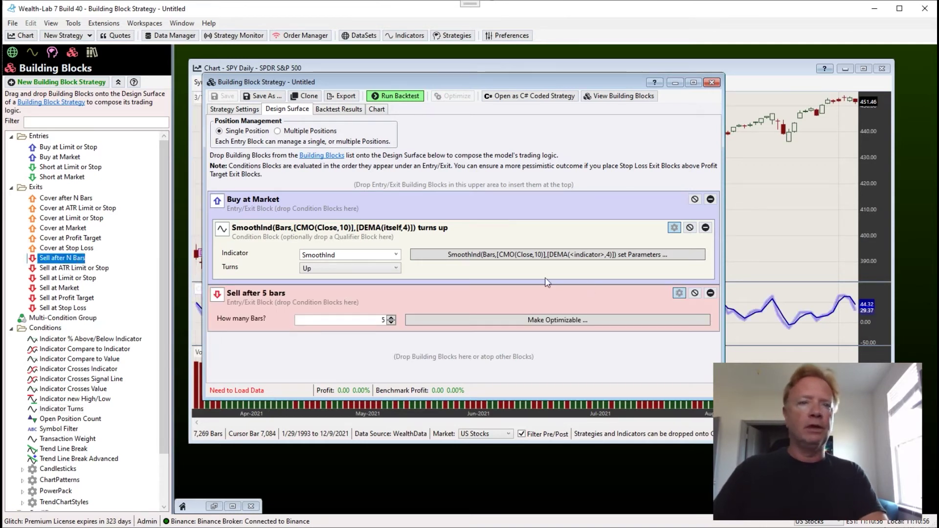
Narrow the strategy window and backtest the strategy on the single symbol SPY, showing its chart
{"action": "left_click_drag", "start_coordinate": [724, 255], "coordinate": [664, 261]}
{"action": "left_click", "coordinate": [249, 109]}
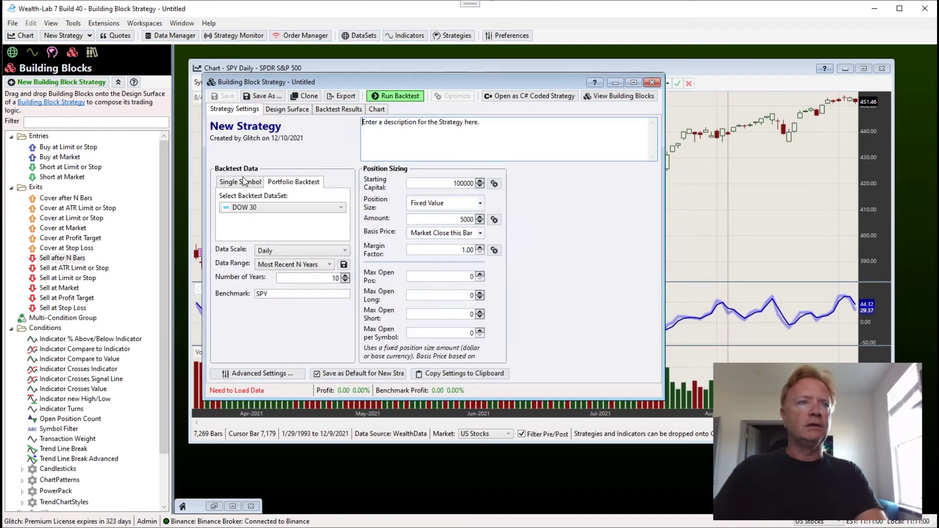
{"action": "left_click", "coordinate": [242, 182]}
{"action": "left_click", "coordinate": [341, 197]}
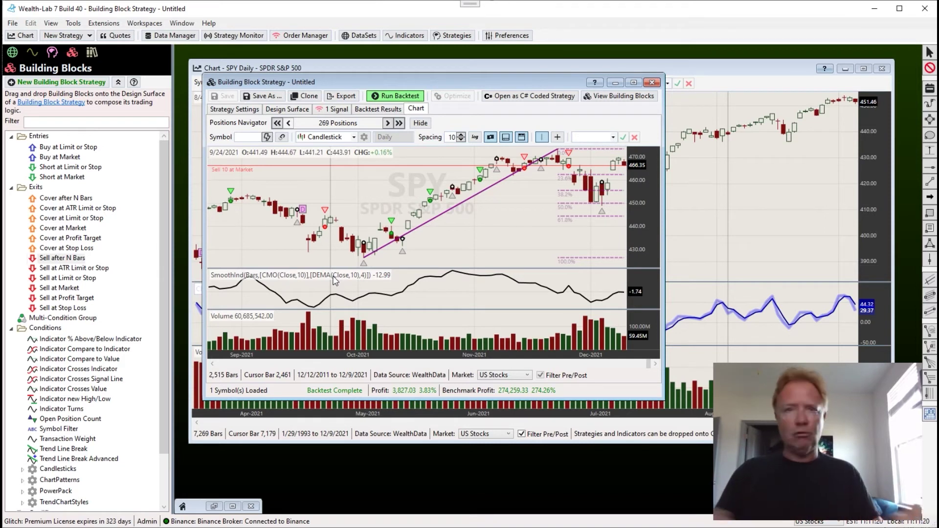
Close the untitled Building Block strategy without saving it, and close the SPY chart
{"action": "left_click", "coordinate": [653, 83]}
{"action": "left_click", "coordinate": [579, 332]}
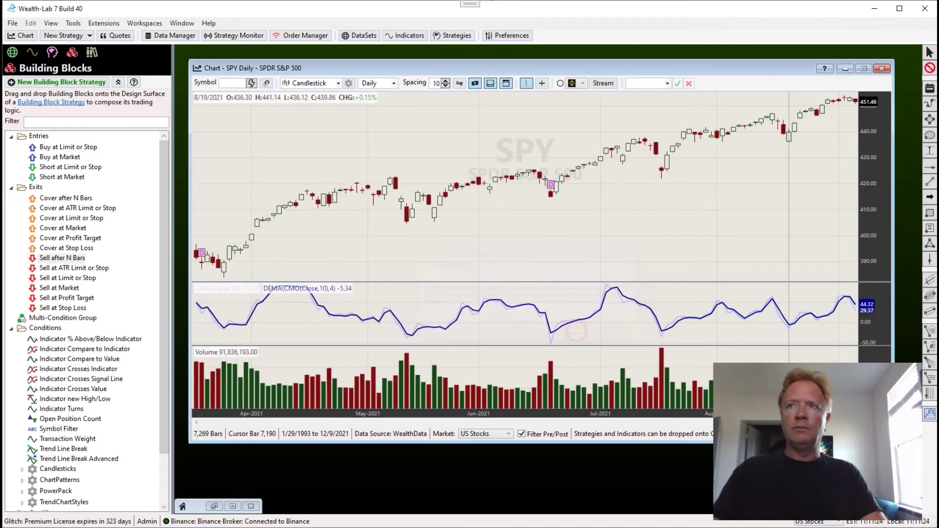
{"action": "left_click", "coordinate": [887, 70]}
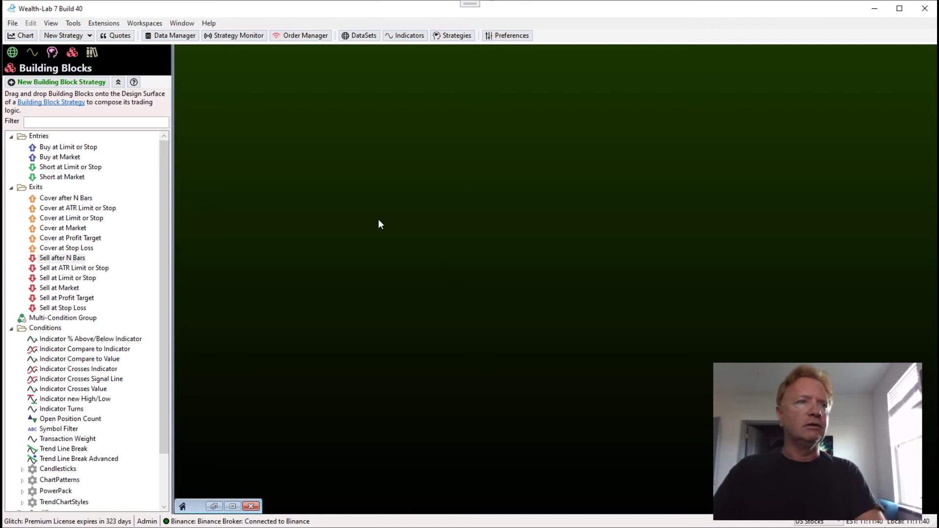
Open the Data Manager and view the details of the FOMC Meetings event provider
{"action": "left_click", "coordinate": [176, 37]}
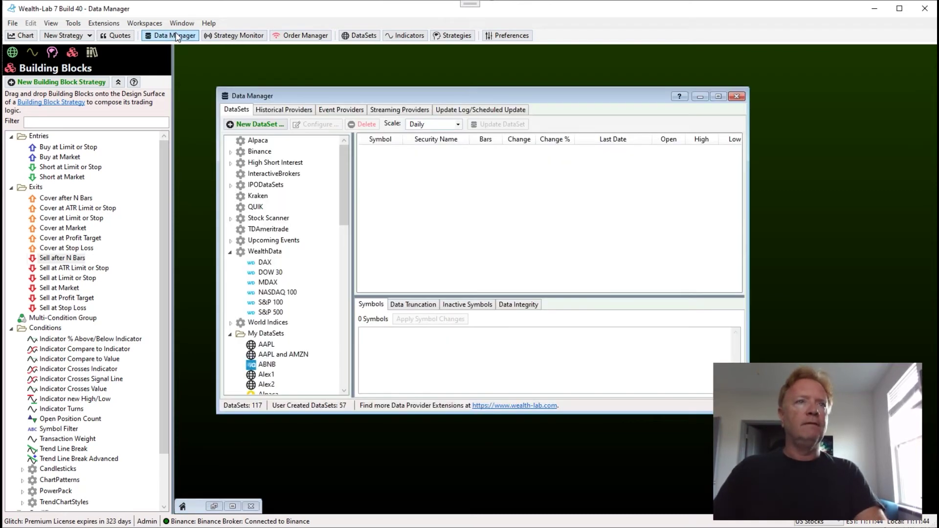
{"action": "left_click", "coordinate": [340, 110]}
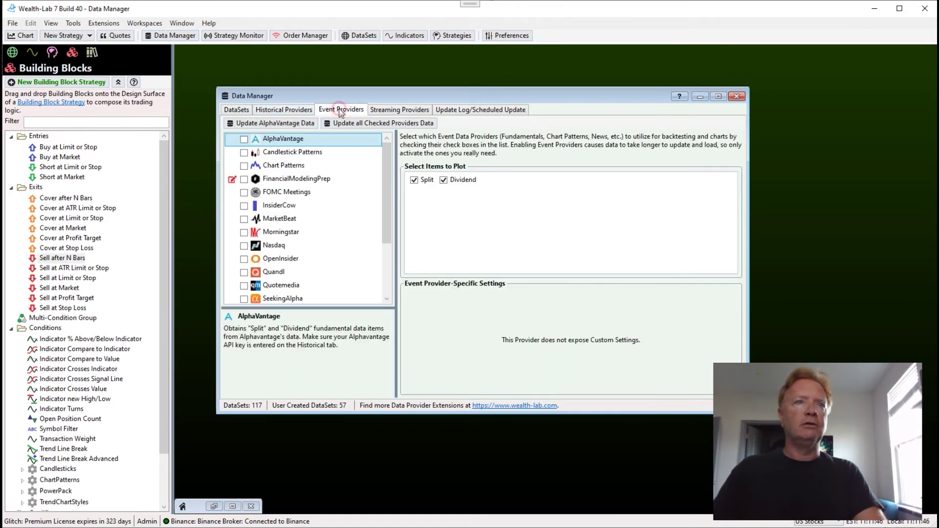
{"action": "left_click", "coordinate": [316, 193]}
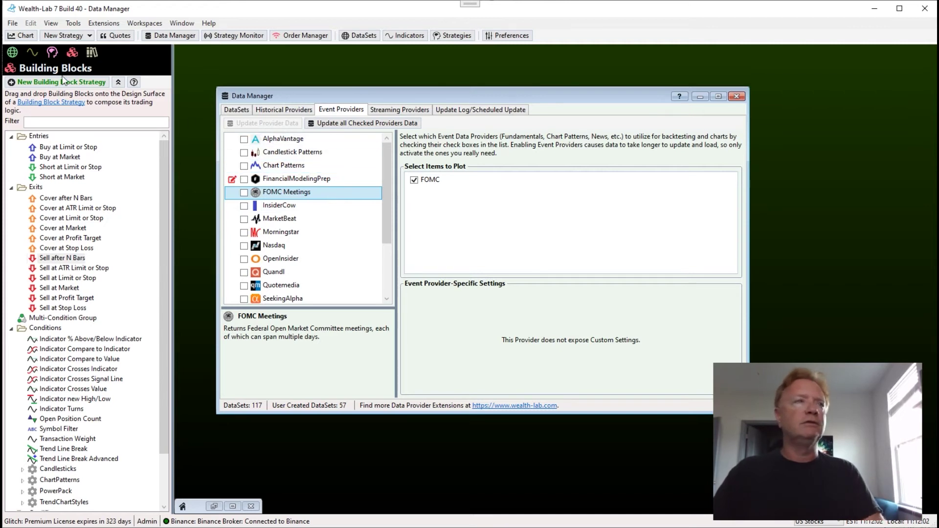
Open a new SPY chart and select the Fundamental indicator in the unfiltered list of all indicators
{"action": "left_click", "coordinate": [24, 35]}
{"action": "left_click", "coordinate": [92, 52]}
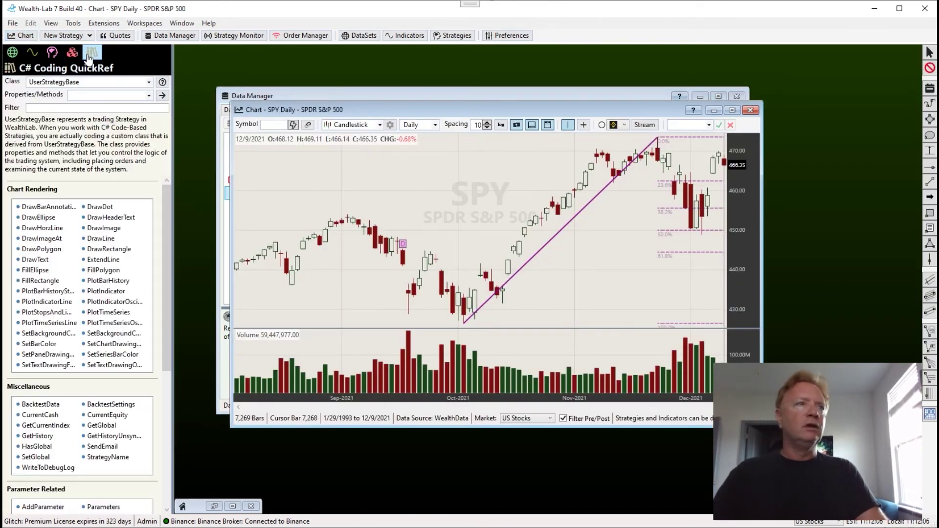
{"action": "left_click", "coordinate": [72, 53]}
{"action": "left_click", "coordinate": [33, 52]}
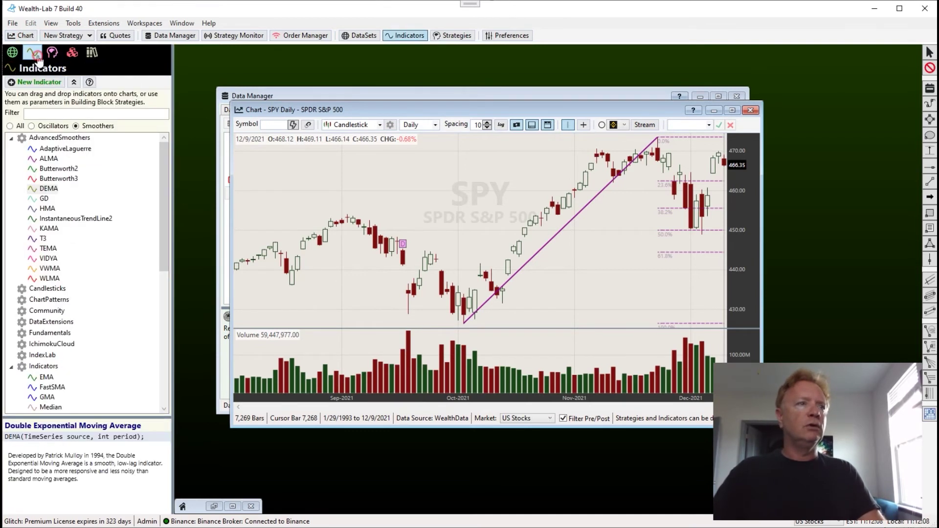
{"action": "left_click", "coordinate": [19, 127]}
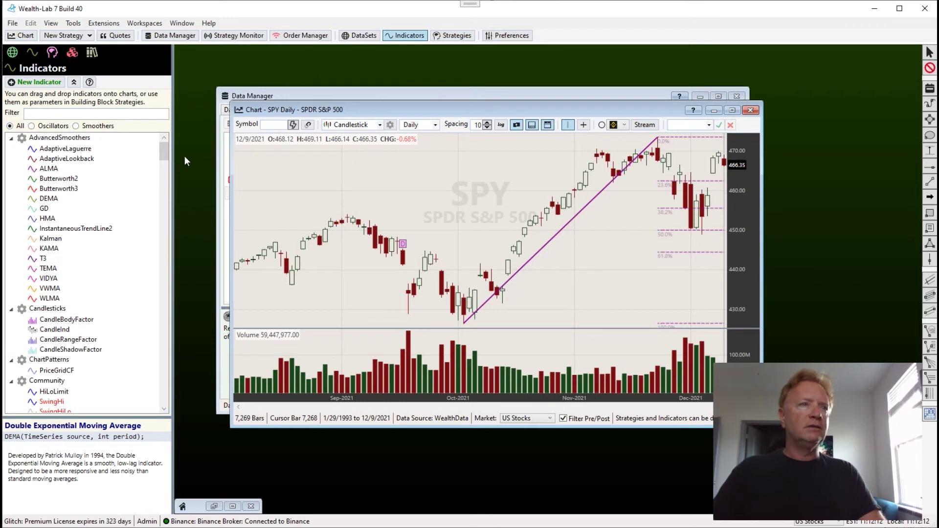
{"action": "left_click_drag", "start_coordinate": [164, 154], "coordinate": [164, 162]}
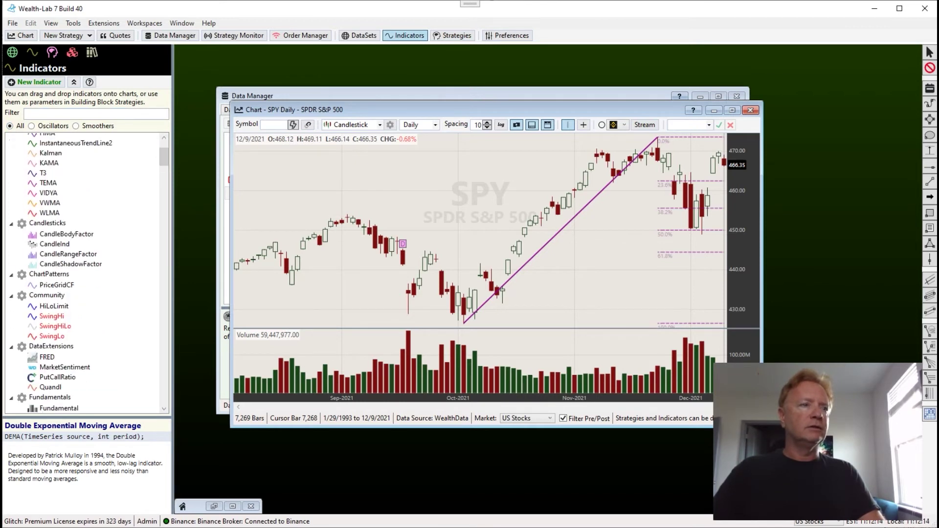
{"action": "scroll", "coordinate": [51, 343], "scroll_direction": "down", "scroll_amount": 3}
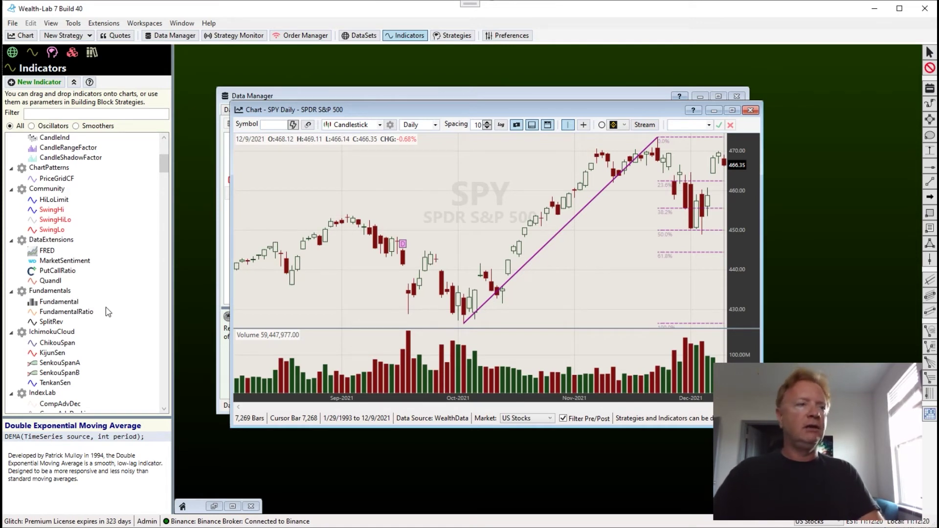
{"action": "left_click", "coordinate": [56, 301]}
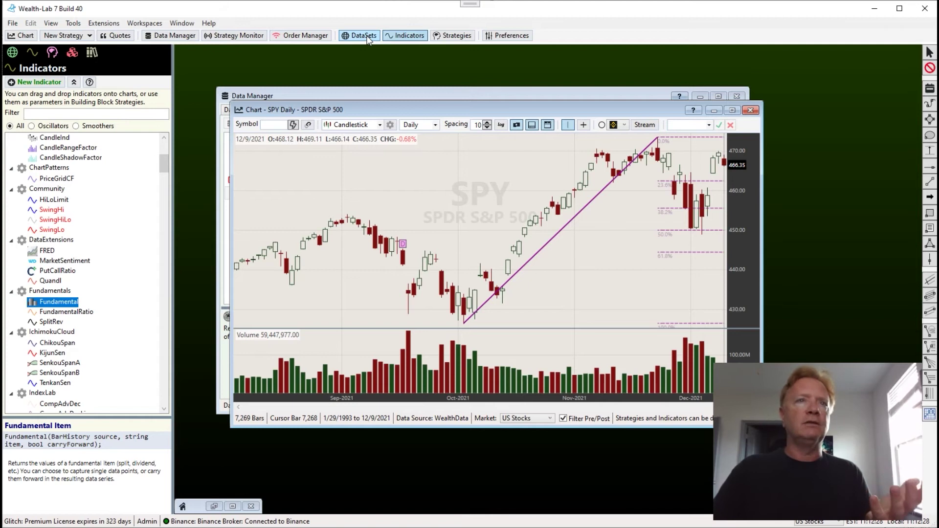
Enable the FOMC Meetings event provider in the Data Manager
{"action": "left_click", "coordinate": [166, 35]}
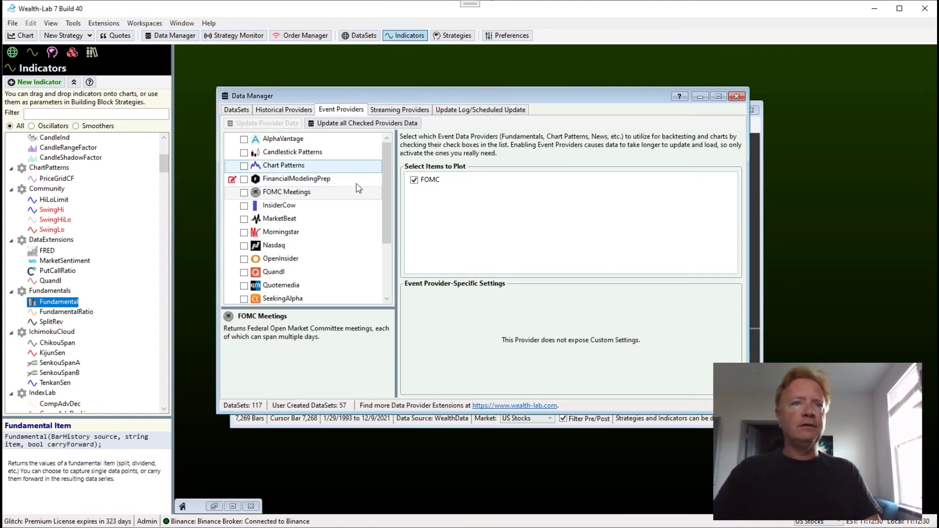
{"action": "left_click", "coordinate": [244, 194]}
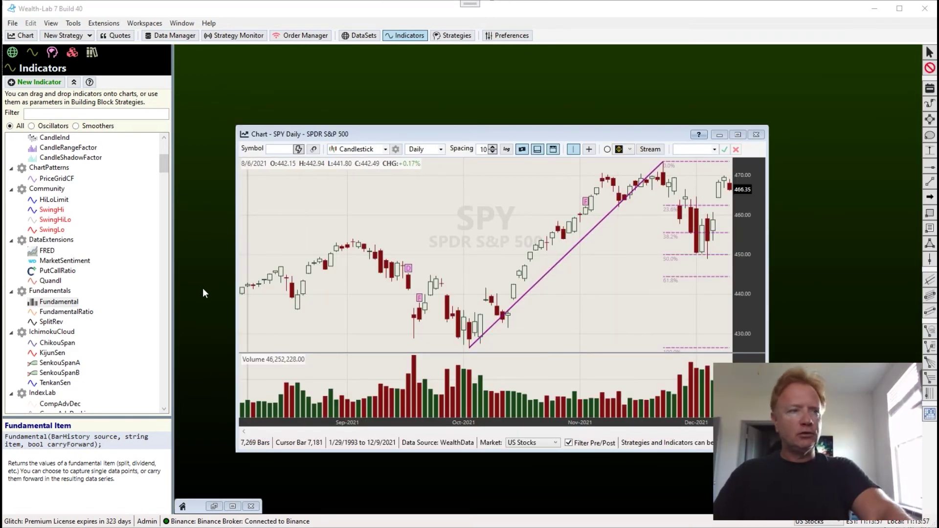
Add the Fundamental indicator to the SPY chart with item FOMC and Carry Forward off, and check it on earlier bars
{"action": "left_click_drag", "start_coordinate": [67, 305], "coordinate": [444, 271]}
{"action": "left_click", "coordinate": [495, 225]}
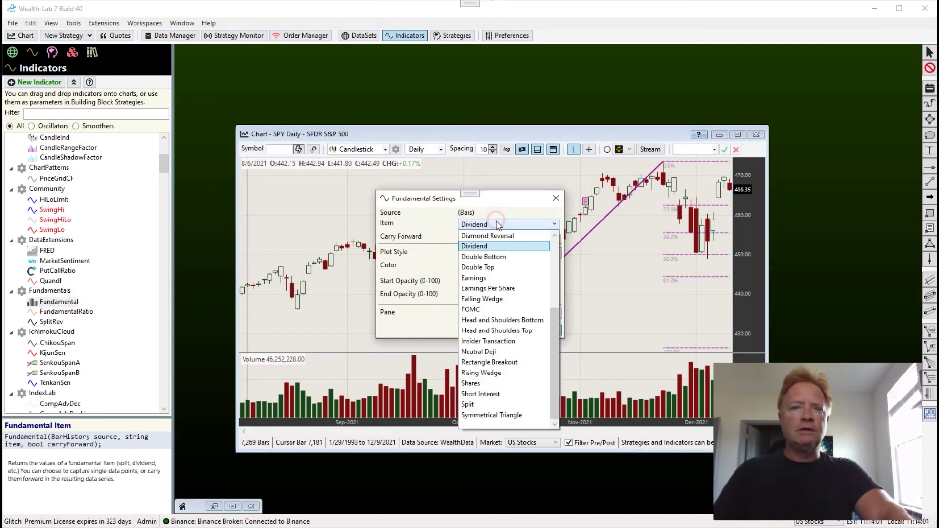
{"action": "left_click", "coordinate": [481, 309]}
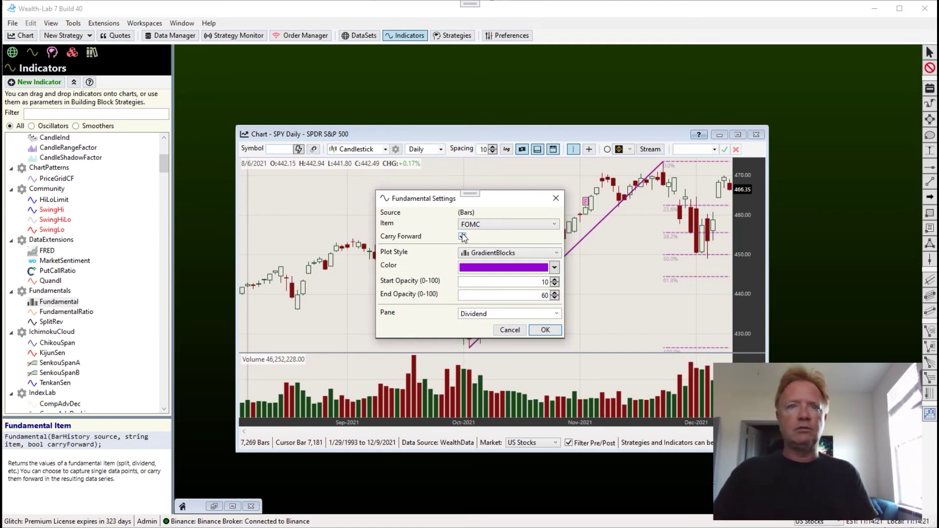
{"action": "left_click", "coordinate": [462, 237]}
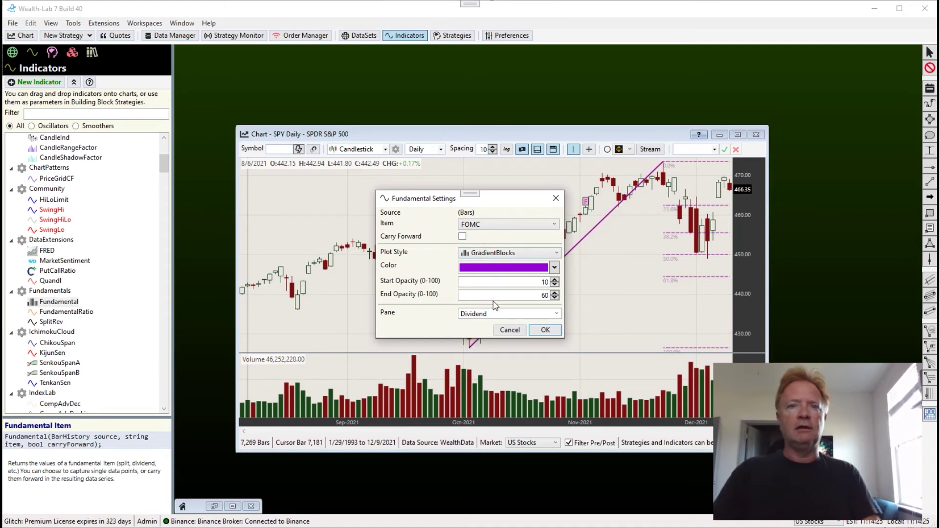
{"action": "left_click", "coordinate": [545, 330]}
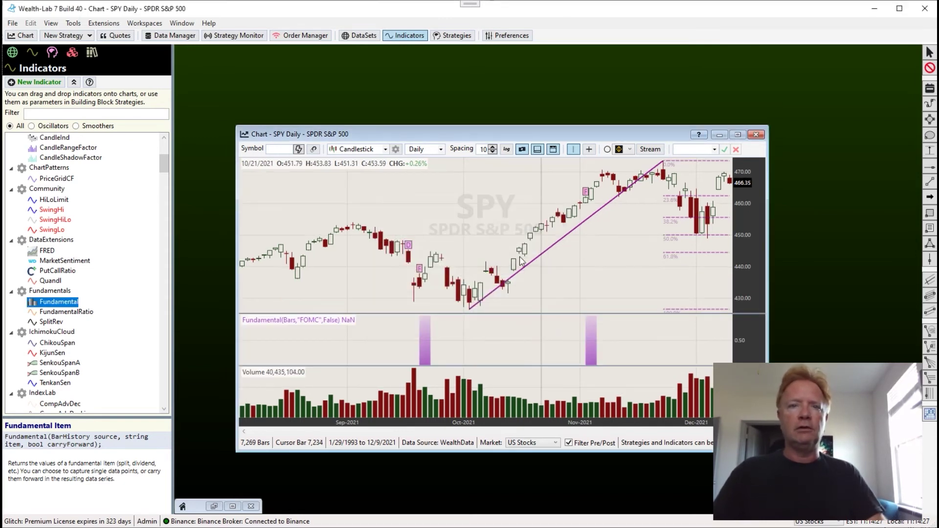
{"action": "scroll", "coordinate": [489, 279], "scroll_direction": "up", "scroll_amount": 10}
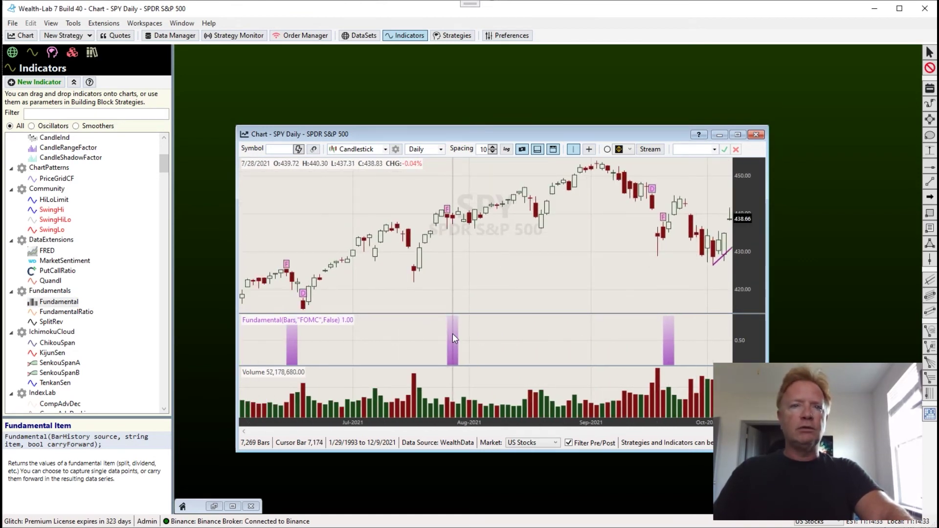
Examine the FOMC meeting events on earlier bars of the SPY chart back to late 2020, and close the chart
{"action": "scroll", "coordinate": [453, 334], "scroll_direction": "up", "scroll_amount": 8}
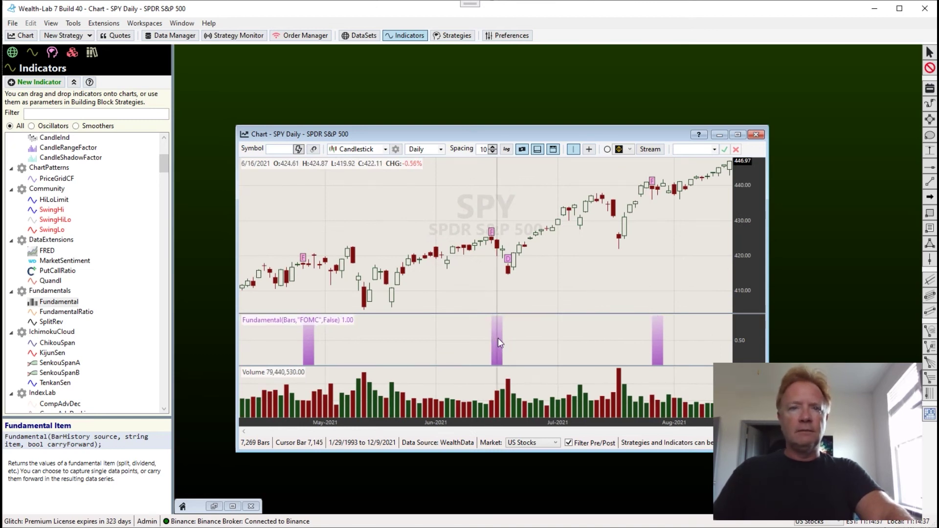
{"action": "mouse_move", "coordinate": [494, 233]}
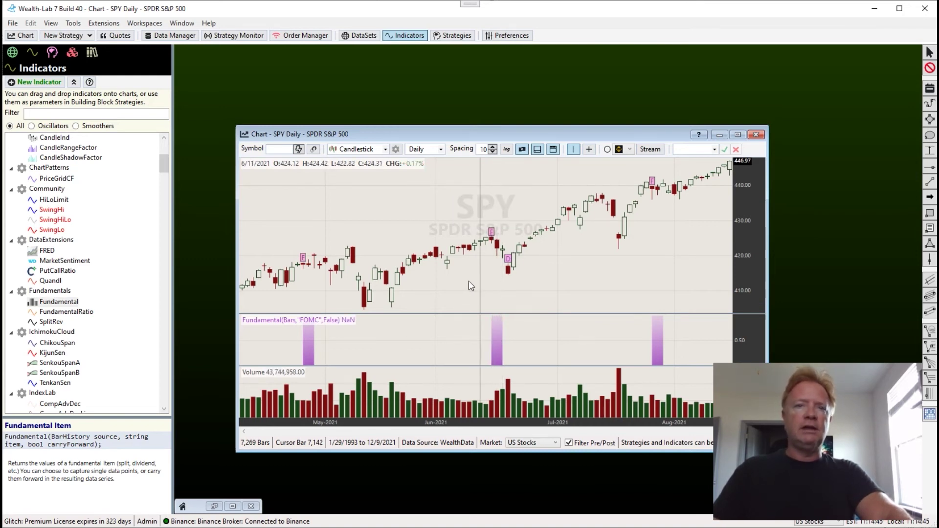
{"action": "left_click_drag", "start_coordinate": [498, 273], "coordinate": [650, 263]}
{"action": "left_click_drag", "start_coordinate": [405, 264], "coordinate": [619, 269]}
{"action": "left_click_drag", "start_coordinate": [478, 287], "coordinate": [638, 297]}
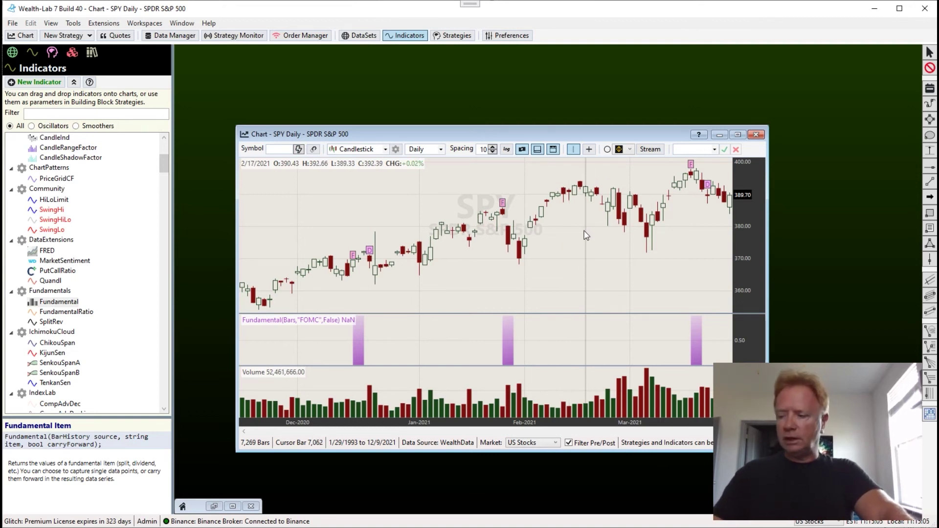
{"action": "left_click", "coordinate": [756, 135]}
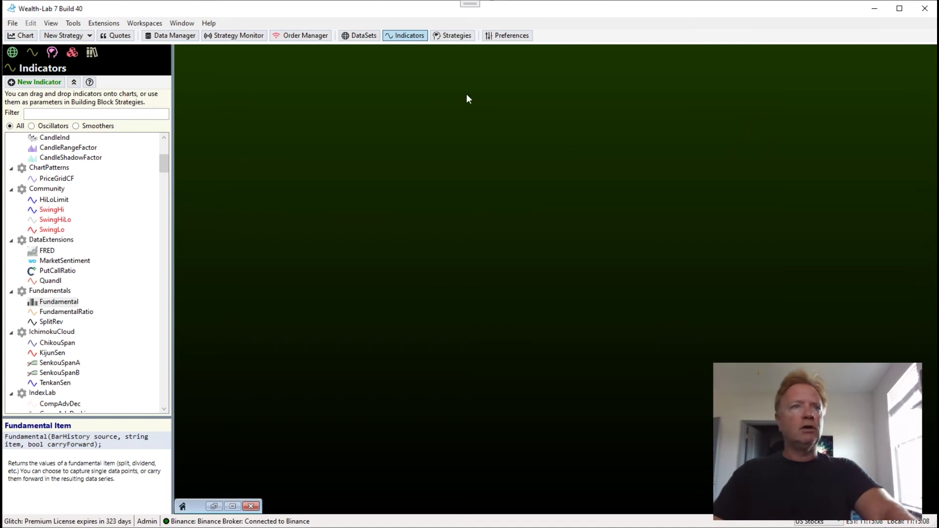
Open the Indicator Profiler extension and maximize its window
{"action": "left_click", "coordinate": [104, 23]}
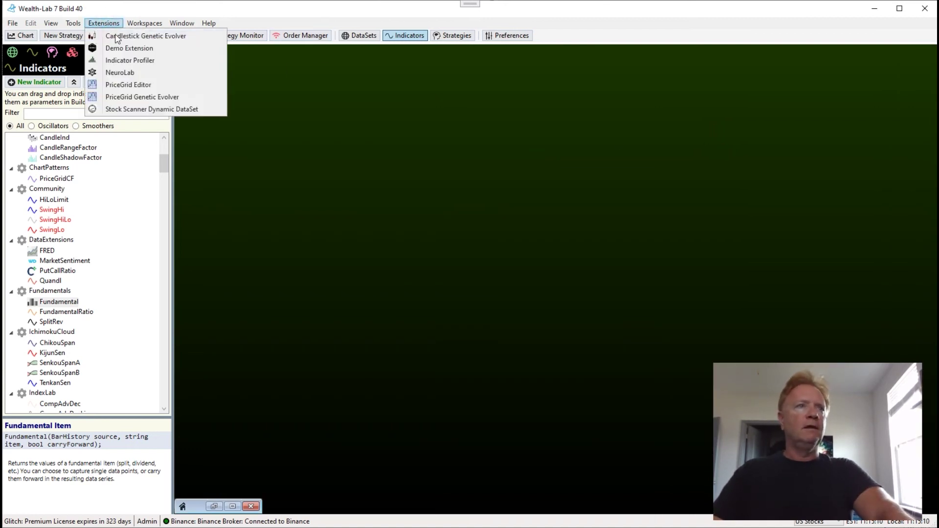
{"action": "left_click", "coordinate": [171, 60]}
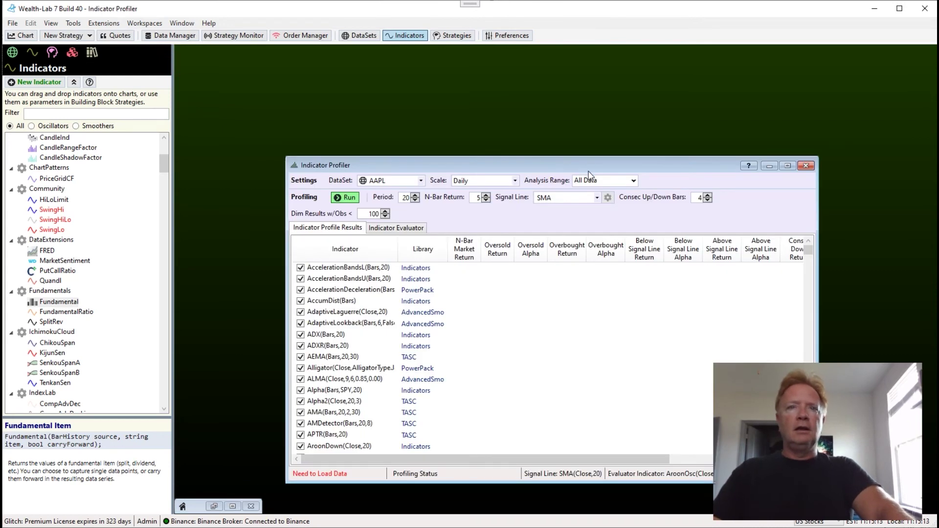
{"action": "left_click_drag", "start_coordinate": [590, 169], "coordinate": [552, 110]}
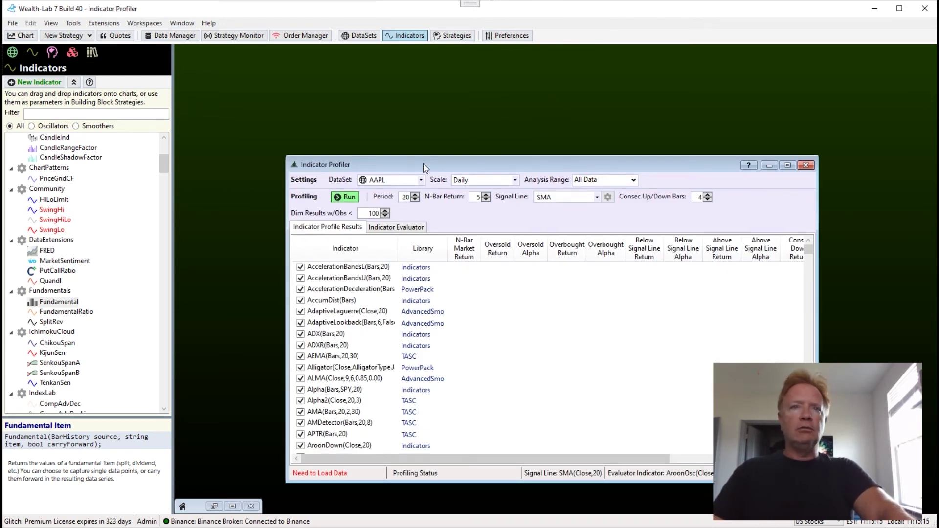
{"action": "left_click_drag", "start_coordinate": [424, 168], "coordinate": [405, 148]}
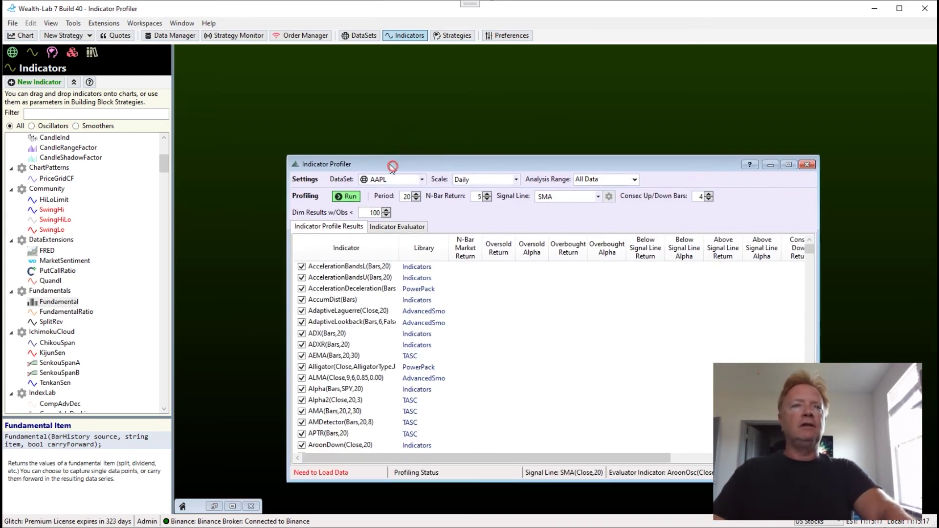
{"action": "double_click", "coordinate": [391, 164]}
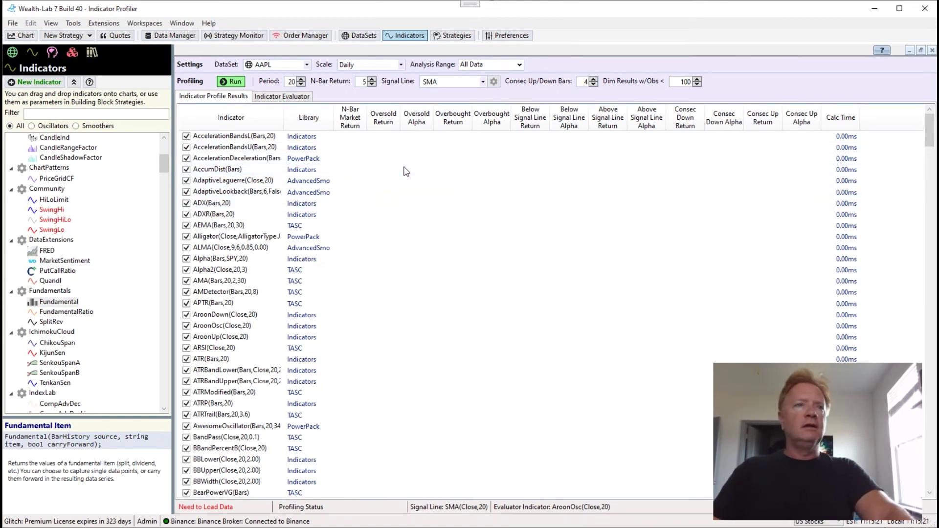
Enable only the oscillators in the Indicator Profiler's indicator list
{"action": "left_click", "coordinate": [291, 168]}
{"action": "right_click", "coordinate": [292, 168]}
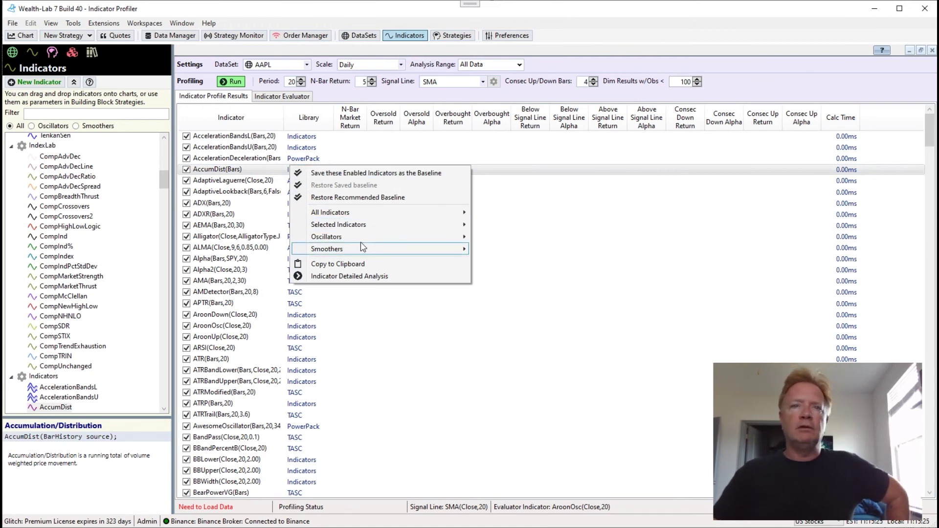
{"action": "mouse_move", "coordinate": [360, 242]}
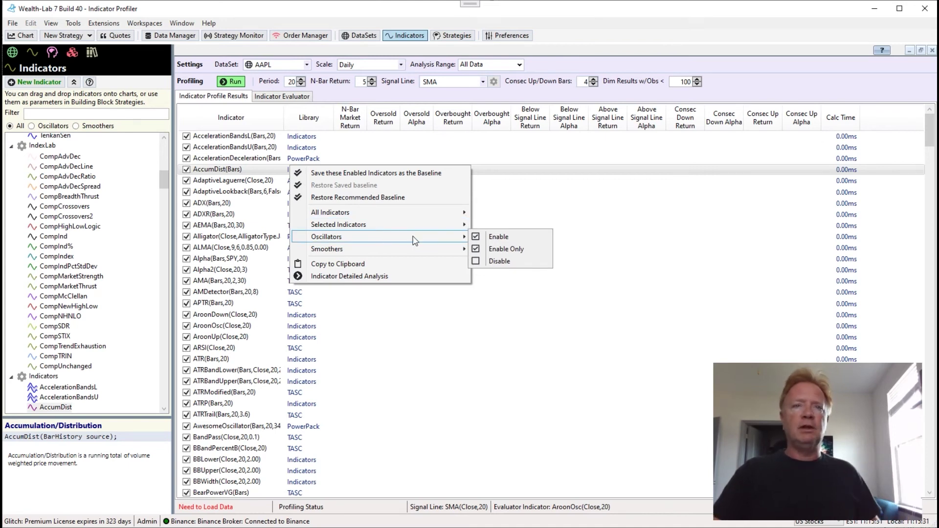
{"action": "left_click", "coordinate": [527, 247]}
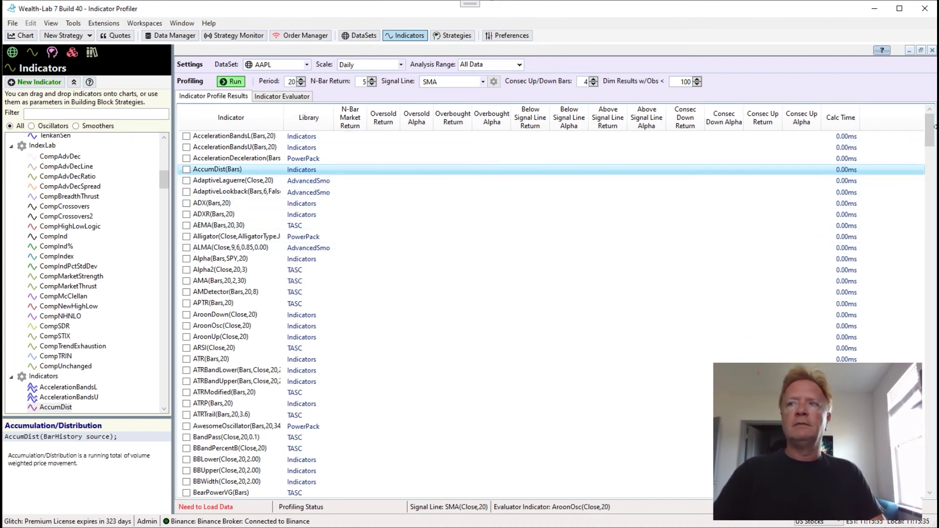
Profile the enabled oscillators on the AAPL daily data, sort the results by Oversold Alpha in descending order, and close the profiler
{"action": "left_click", "coordinate": [230, 81]}
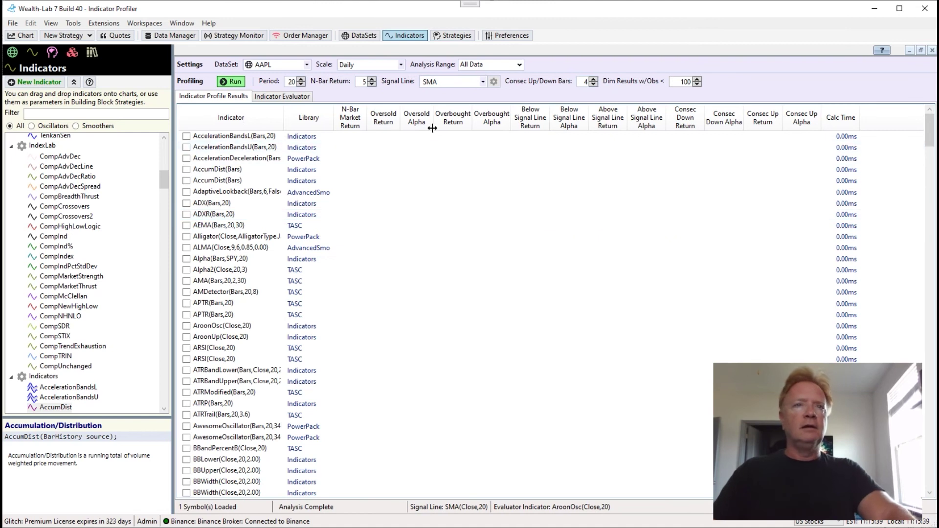
{"action": "left_click", "coordinate": [419, 118]}
{"action": "left_click", "coordinate": [420, 120]}
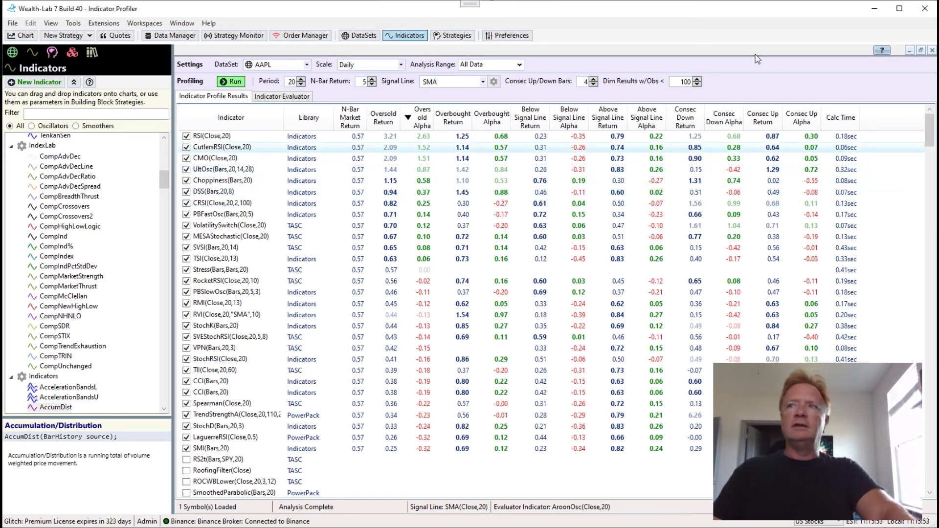
{"action": "left_click", "coordinate": [932, 50]}
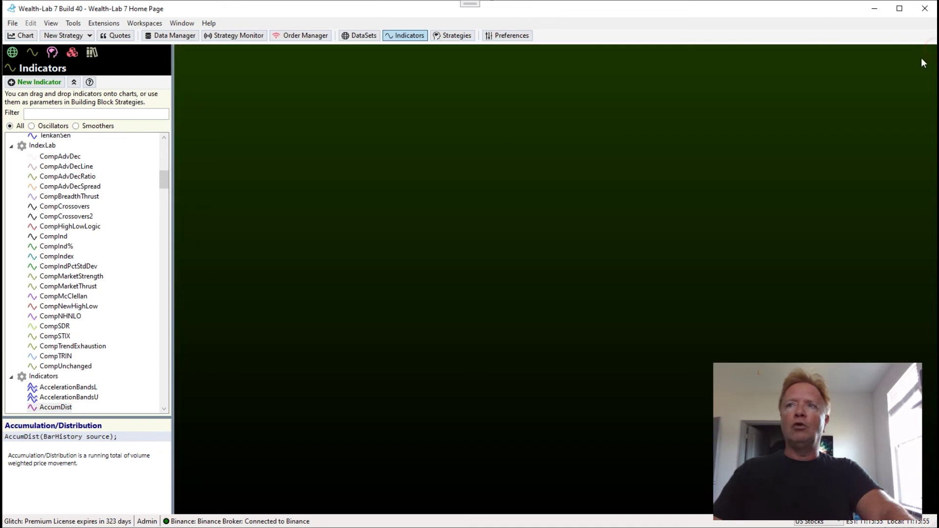
Reopen the Indicator Profiler and move its window up into the free workspace area
{"action": "left_click", "coordinate": [103, 23]}
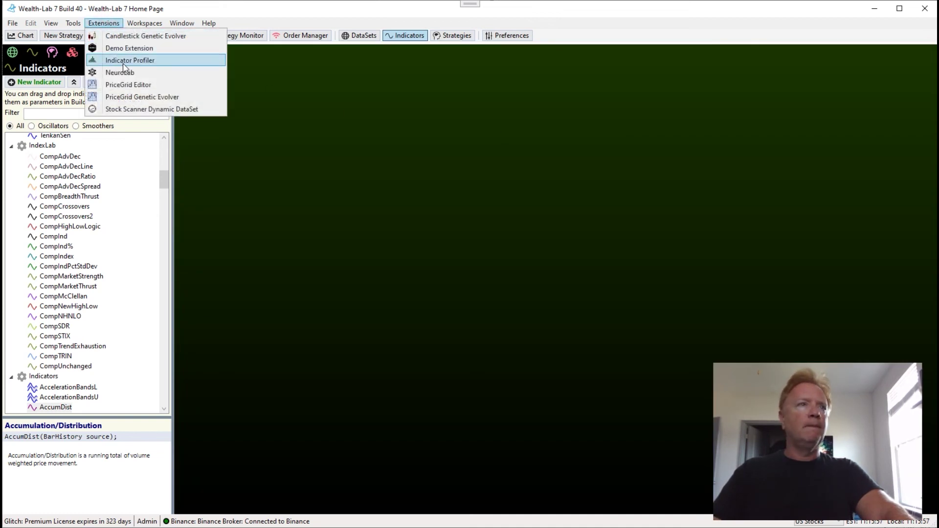
{"action": "left_click", "coordinate": [152, 65]}
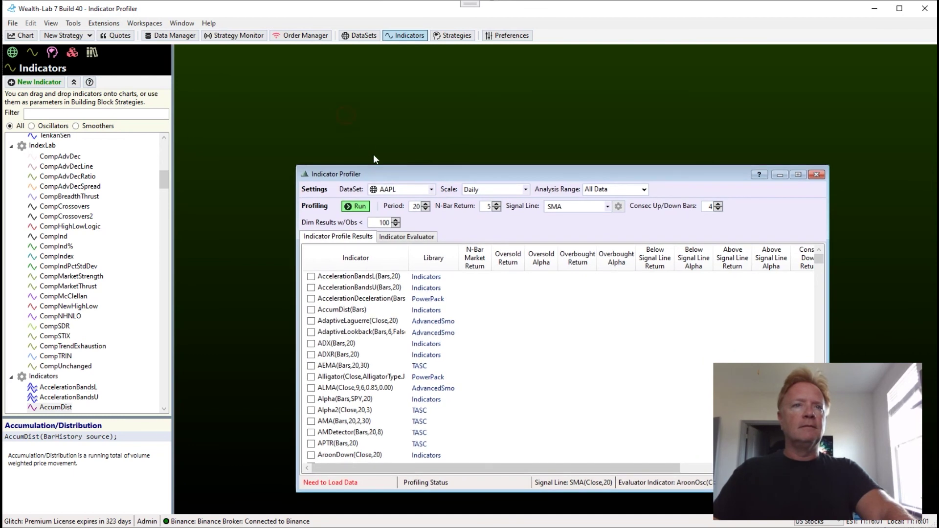
{"action": "left_click_drag", "start_coordinate": [373, 179], "coordinate": [291, 92]}
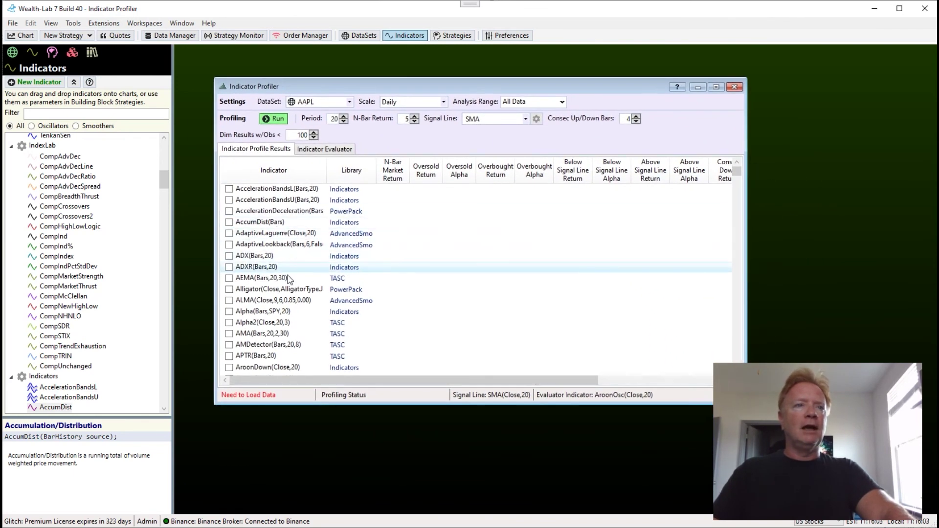
Run the detailed analysis of the ADX(Bars,20) indicator on the AAPL daily data in the Indicator Evaluator
{"action": "left_click", "coordinate": [293, 258]}
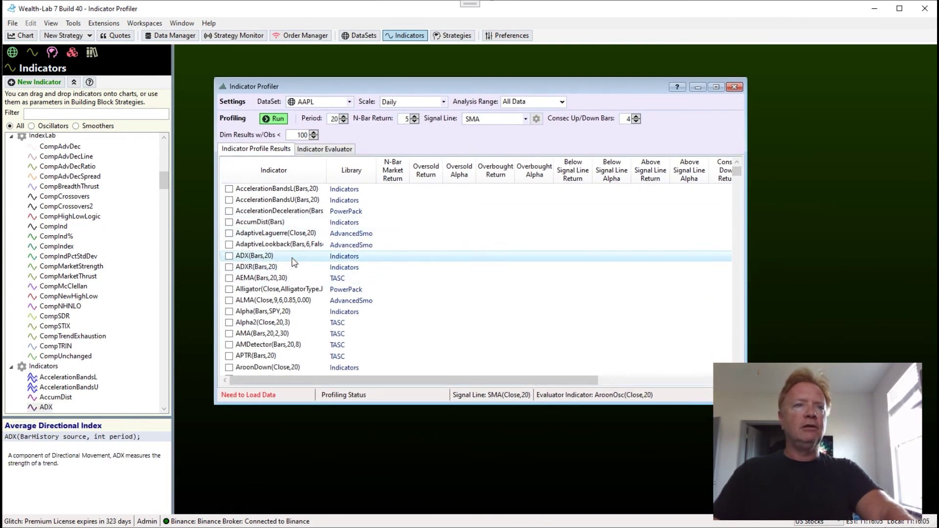
{"action": "left_click", "coordinate": [337, 149]}
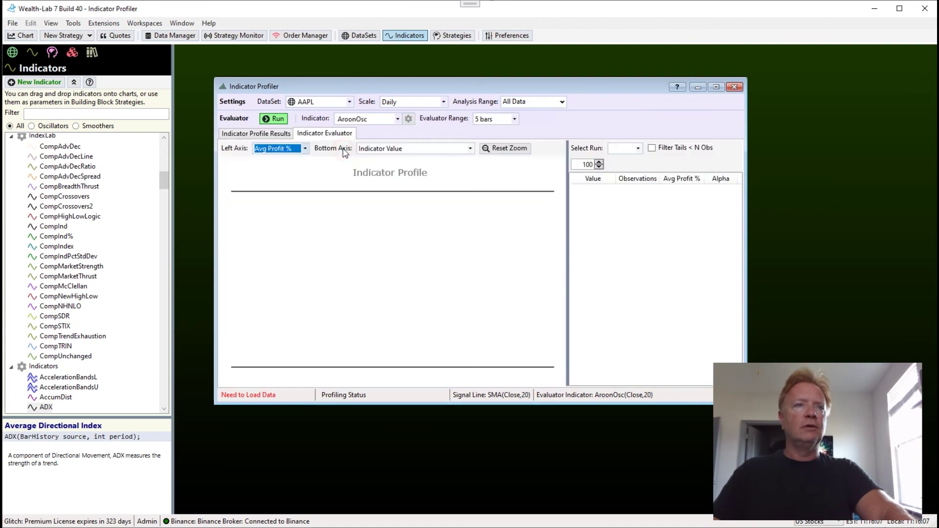
{"action": "left_click", "coordinate": [284, 136]}
{"action": "right_click", "coordinate": [333, 258]}
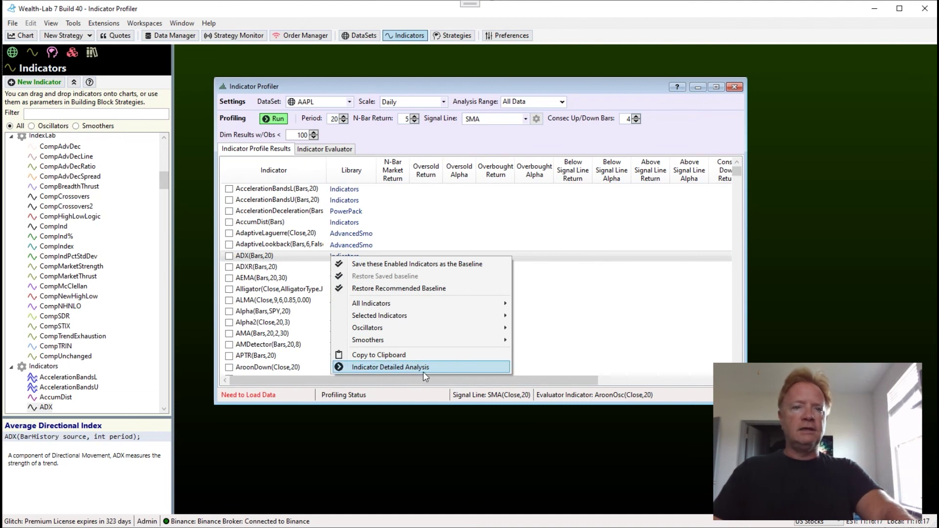
{"action": "left_click", "coordinate": [319, 258]}
{"action": "double_click", "coordinate": [386, 259]}
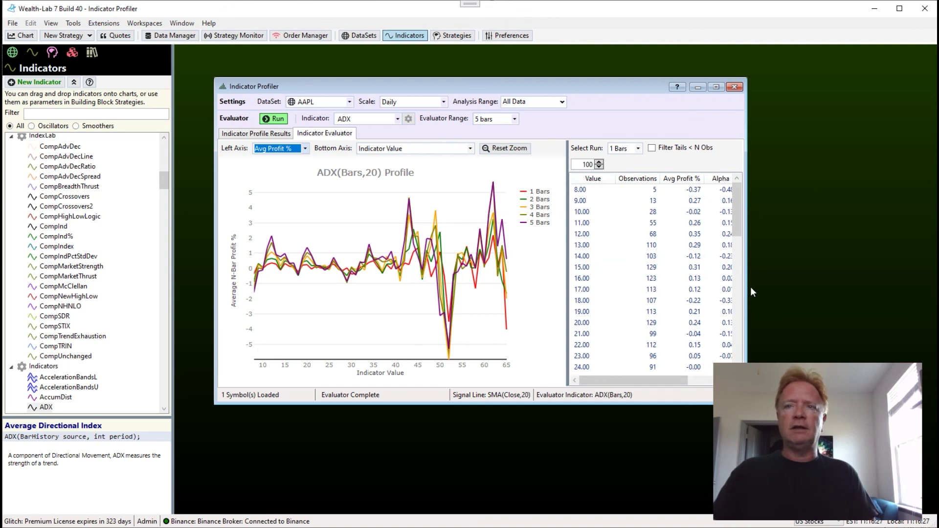
Widen the profiler window to show the full evaluator table, and compare the profile results list with the ADX evaluation
{"action": "left_click_drag", "start_coordinate": [747, 292], "coordinate": [863, 268]}
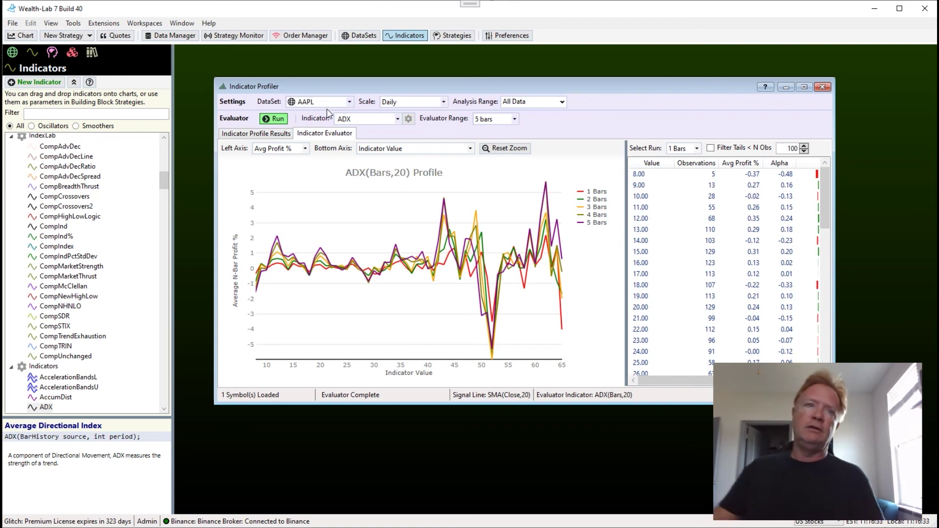
{"action": "left_click", "coordinate": [280, 134]}
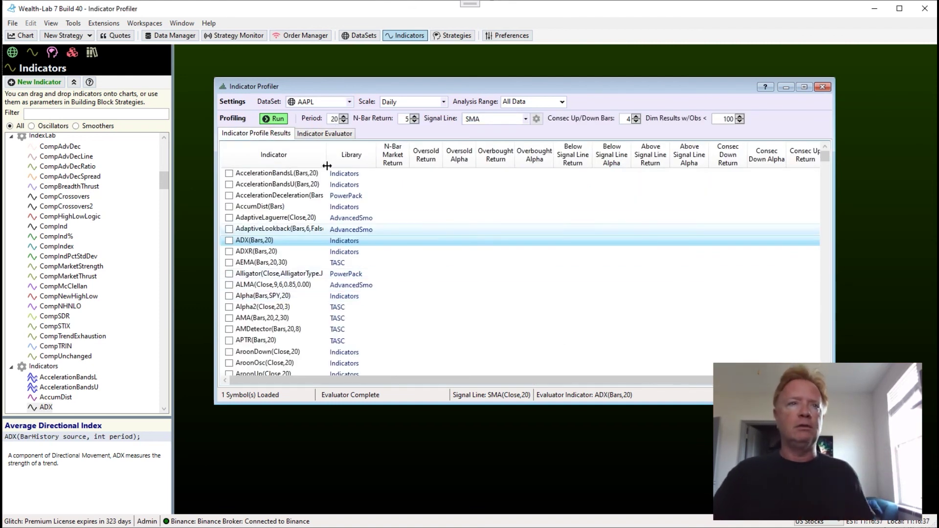
{"action": "left_click", "coordinate": [336, 134]}
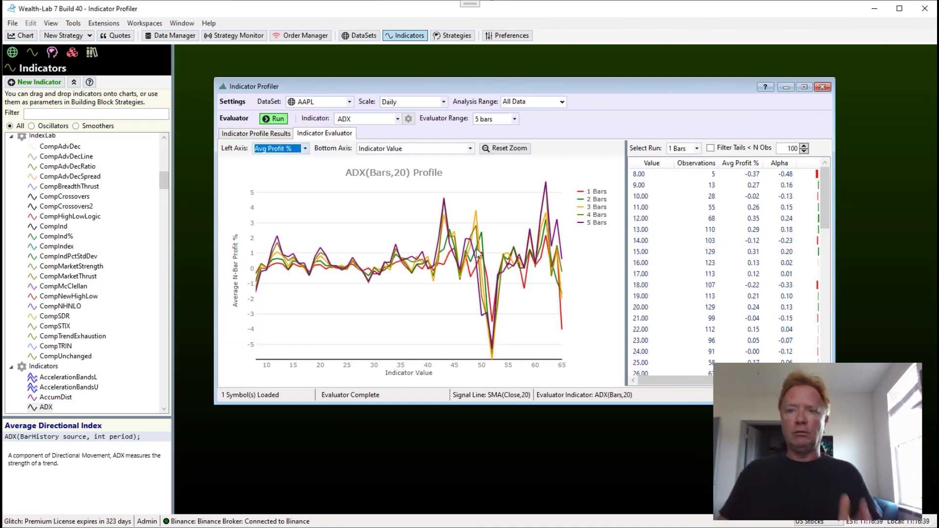